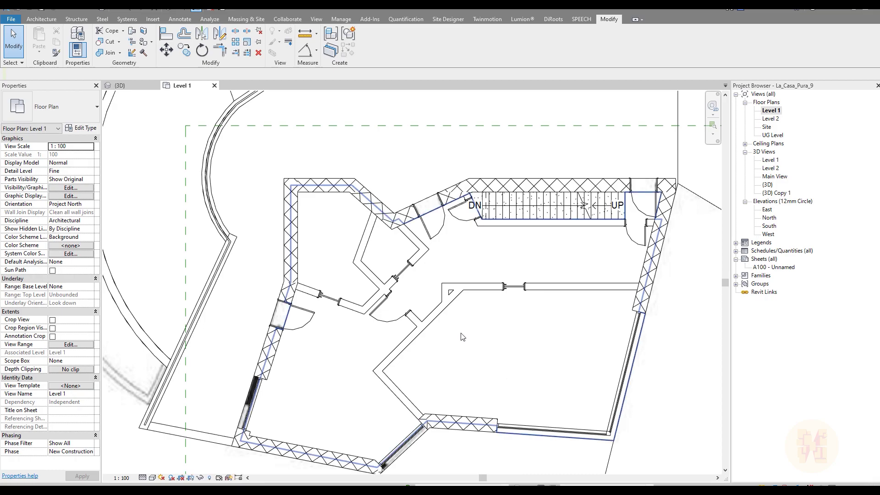
Start a wall and duplicate the IN_WL_ST_(CON)_250 type as a new type named IN_WL_AI_(PLAS)_10.
{"action": "middle_click_drag", "start_coordinate": [459, 336], "coordinate": [417, 308]}
{"action": "left_click", "coordinate": [33, 21]}
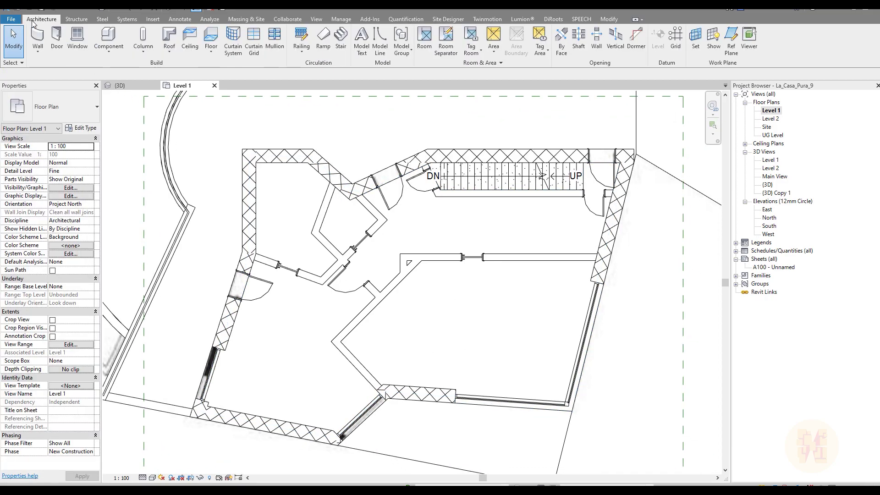
{"action": "left_click", "coordinate": [38, 39]}
{"action": "left_click", "coordinate": [81, 120]}
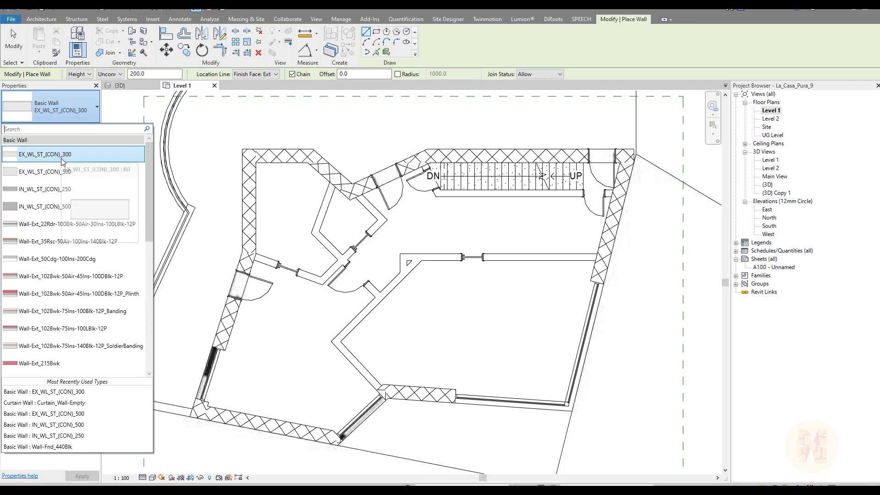
{"action": "left_click", "coordinate": [62, 192]}
{"action": "left_click", "coordinate": [95, 130]}
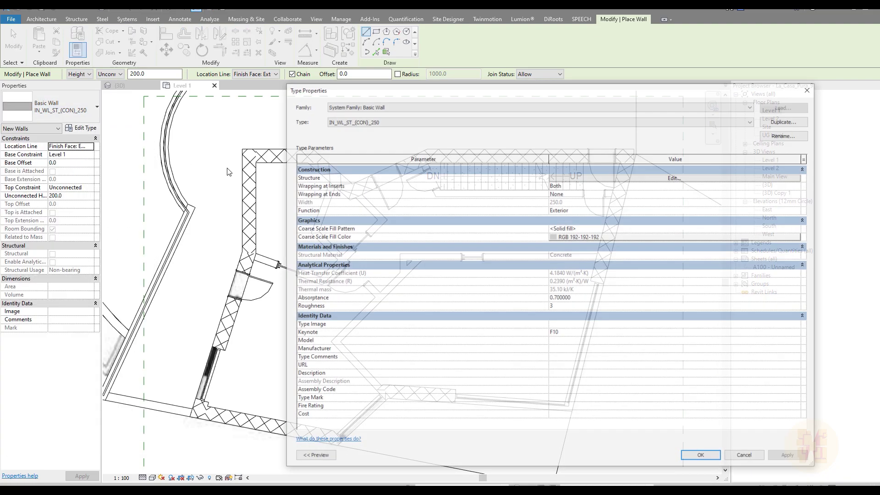
{"action": "left_click_drag", "start_coordinate": [460, 92], "coordinate": [324, 69]}
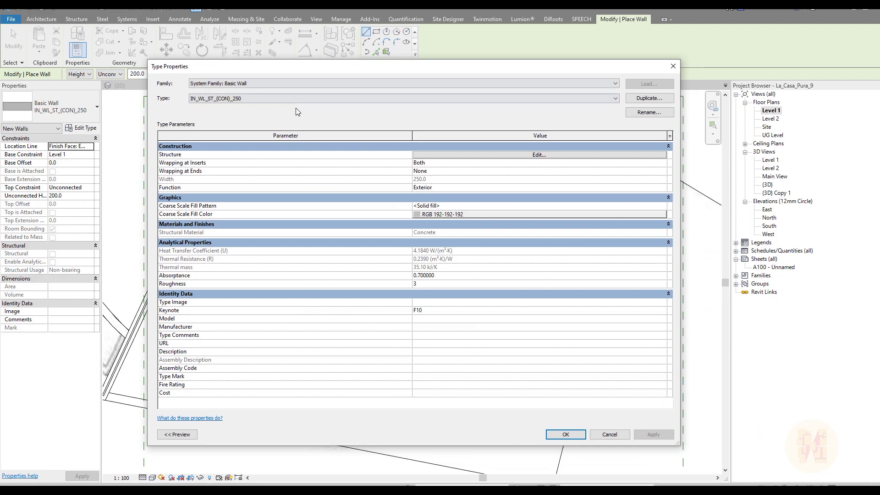
{"action": "left_click", "coordinate": [649, 98]}
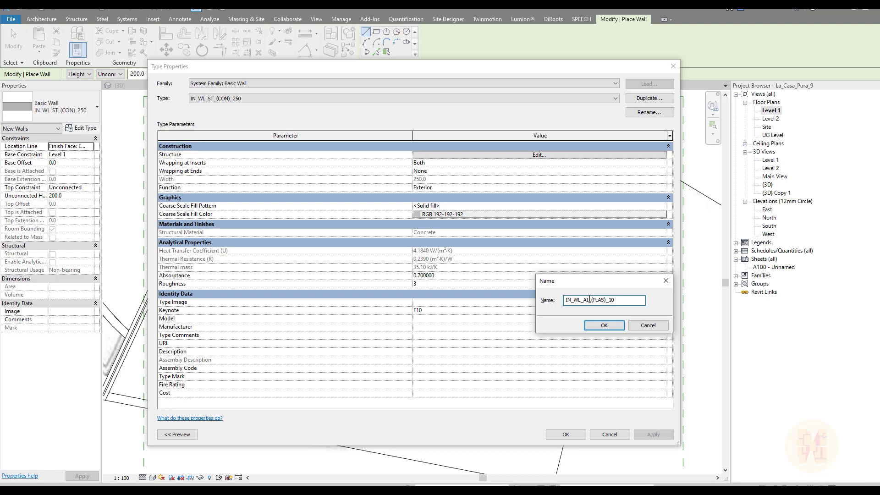
{"action": "key", "text": "Return"}
In the new wall type's structure, set the layer function to Finish 1 [4] and its material to Gypsum Wall Board.
{"action": "left_click", "coordinate": [552, 156]}
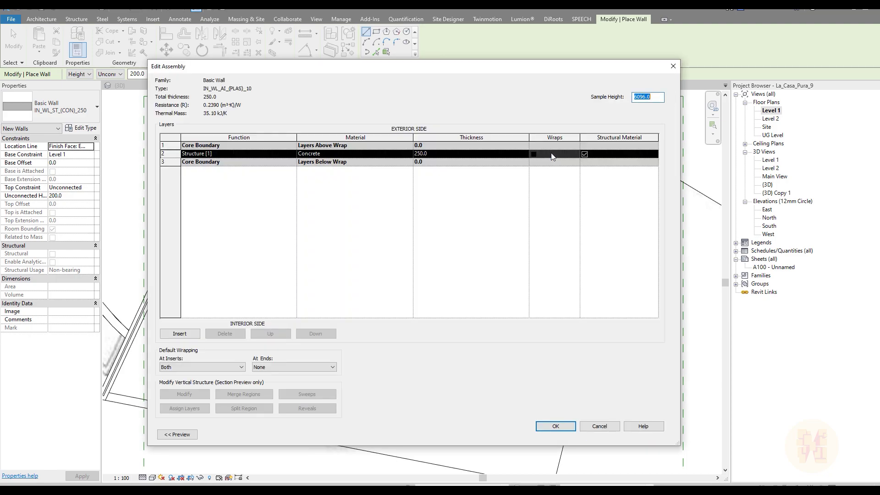
{"action": "left_click", "coordinate": [287, 156]}
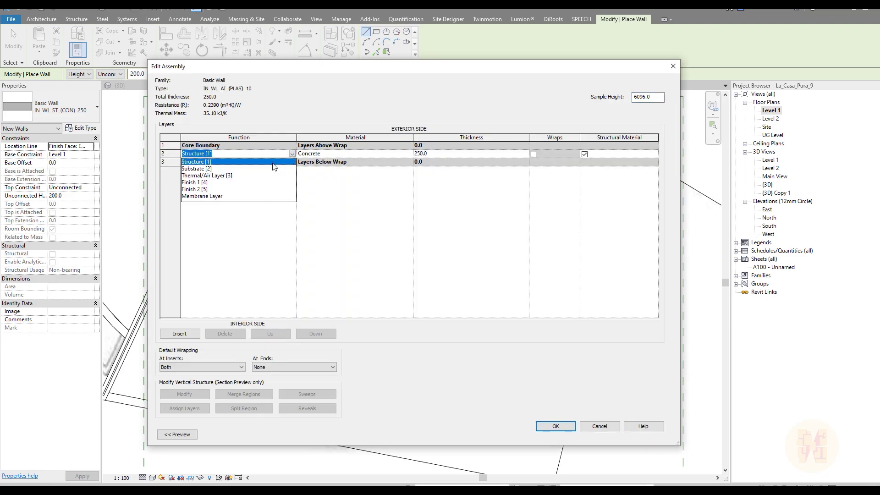
{"action": "left_click", "coordinate": [197, 183]}
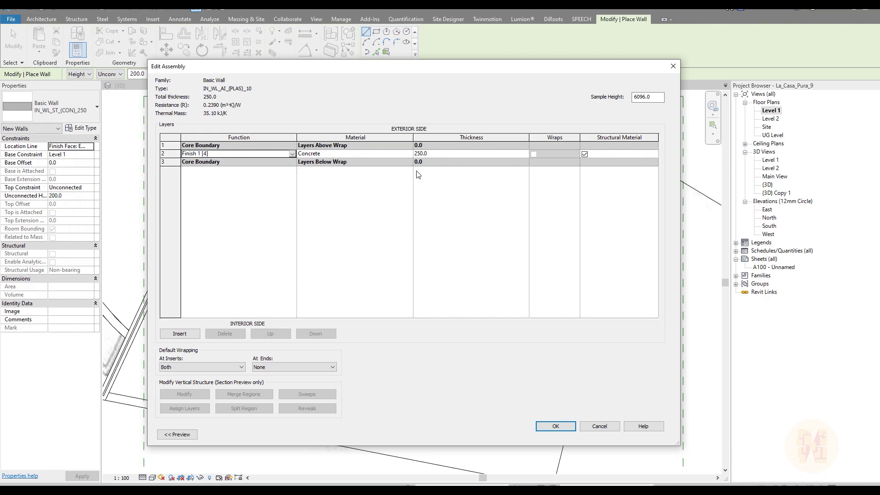
{"action": "left_click", "coordinate": [411, 154]}
{"action": "left_click", "coordinate": [410, 153]}
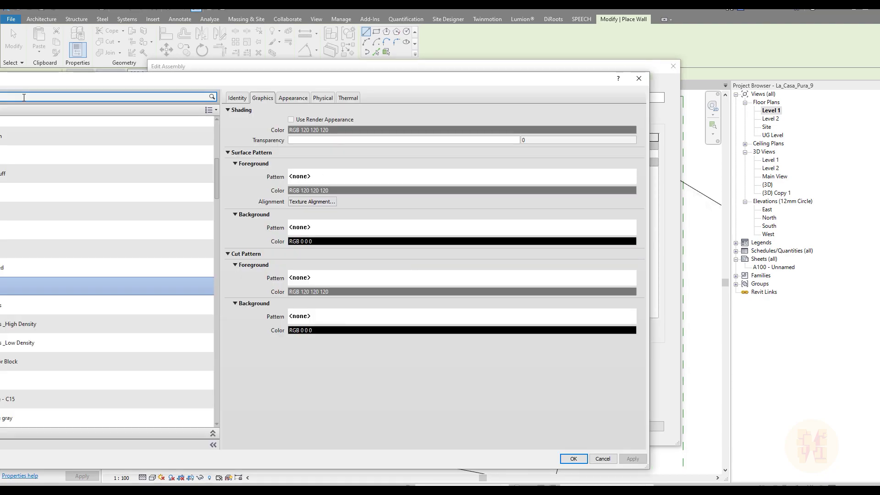
{"action": "type", "text": "con"}
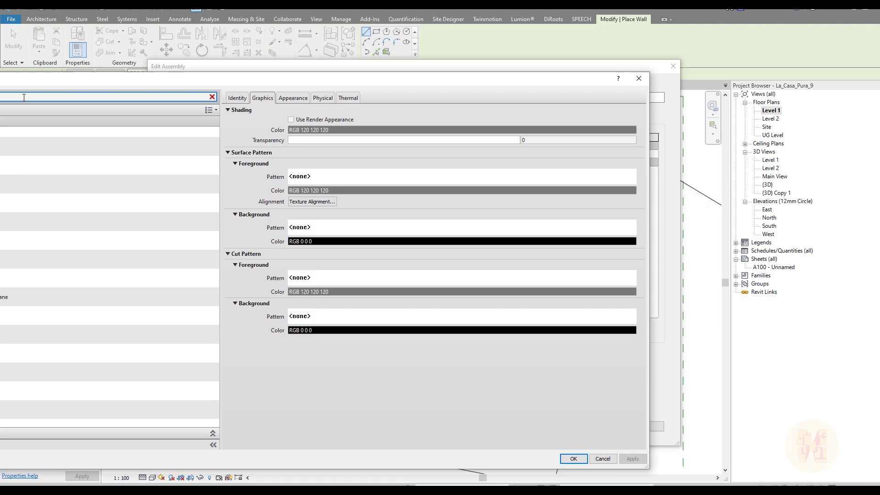
{"action": "left_click", "coordinate": [21, 168]}
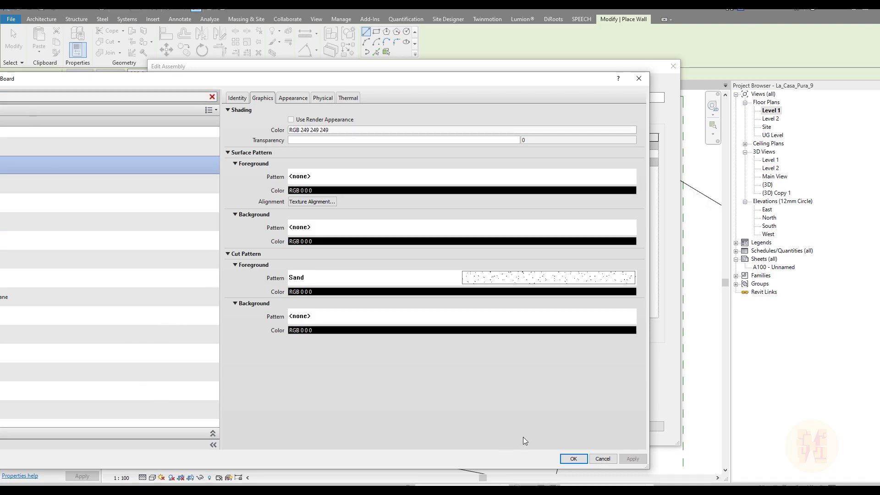
{"action": "left_click", "coordinate": [573, 459]}
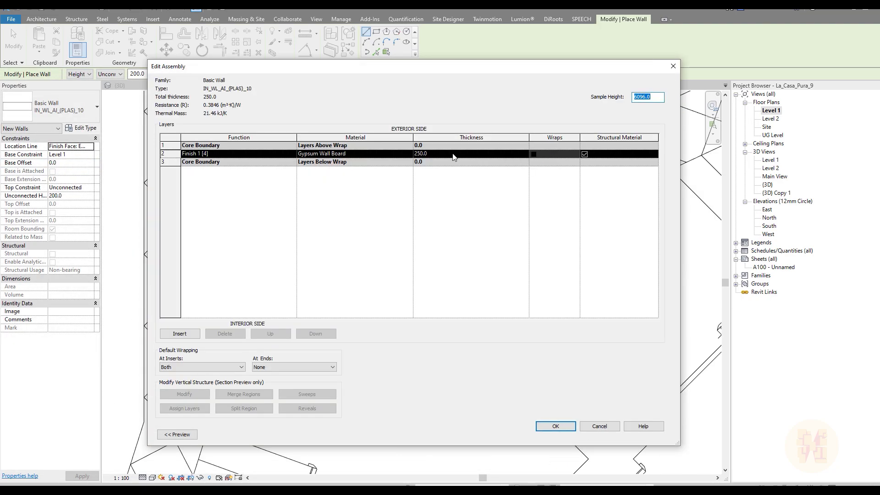
Set the Gypsum Wall Board layer's thickness to 10 mm and accept the wall type.
{"action": "left_click", "coordinate": [453, 157]}
{"action": "type", "text": "10"}
{"action": "key", "text": "Tab"}
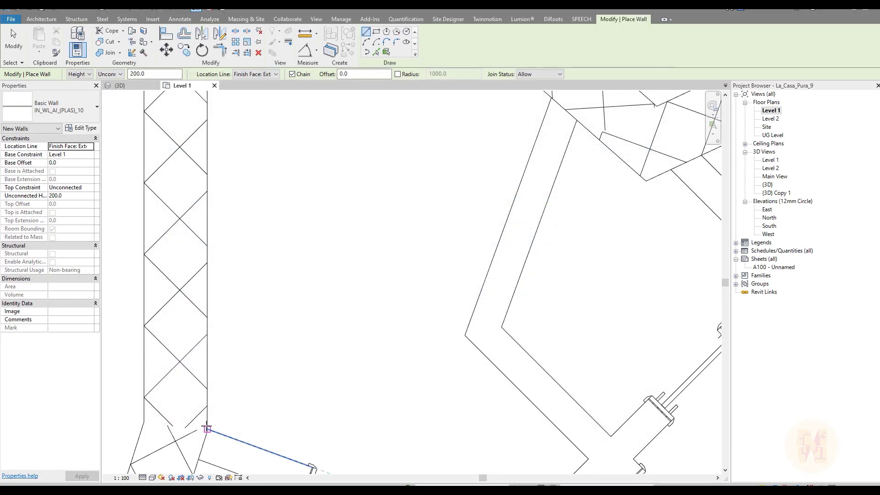
Draw a plaster wall along the inner face of the room's west exterior wall, from its southern corner to its northern corner.
{"action": "left_click", "coordinate": [207, 429]}
{"action": "middle_click_drag", "start_coordinate": [260, 179], "coordinate": [243, 297]}
{"action": "scroll", "coordinate": [193, 136], "scroll_direction": "up", "scroll_amount": 4}
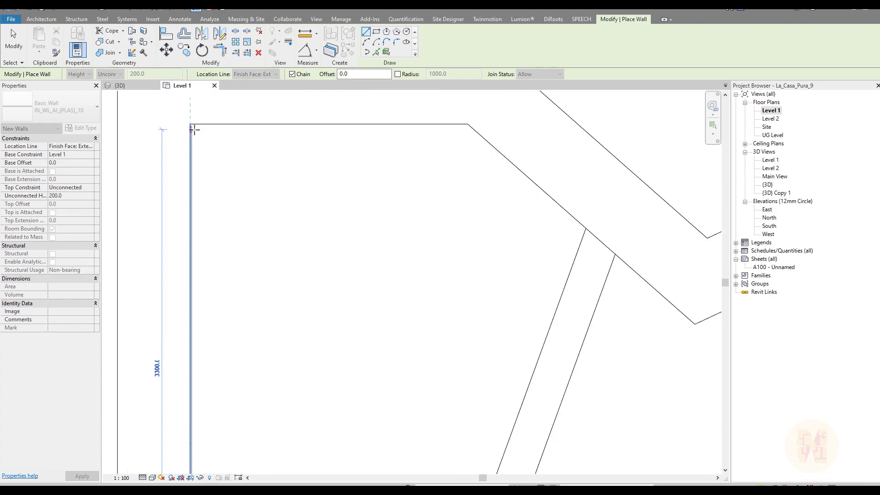
{"action": "left_click", "coordinate": [183, 115]}
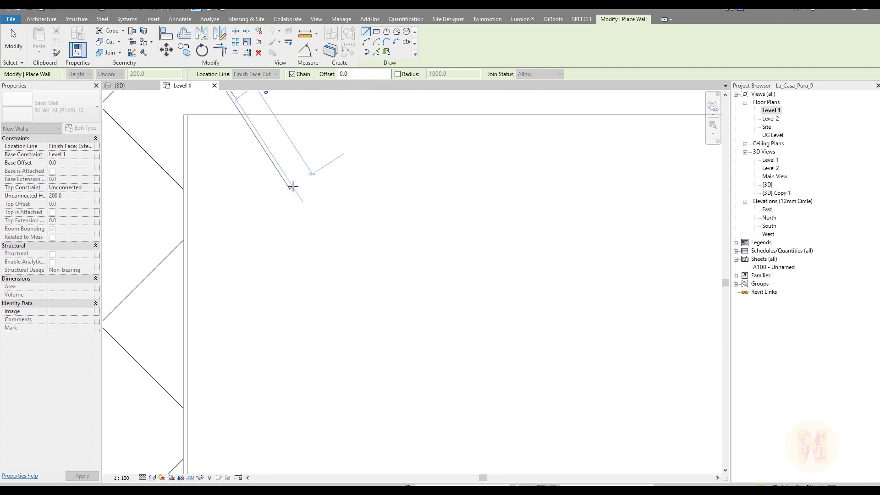
{"action": "scroll", "coordinate": [293, 187], "scroll_direction": "down", "scroll_amount": 3}
{"action": "middle_click_drag", "start_coordinate": [383, 219], "coordinate": [287, 253]}
{"action": "key", "text": "Escape"}
Draw a plaster wall along the inner face of the room's north wall, from the northwest corner to the start of the diagonal wall.
{"action": "scroll", "coordinate": [140, 244], "scroll_direction": "up", "scroll_amount": 3}
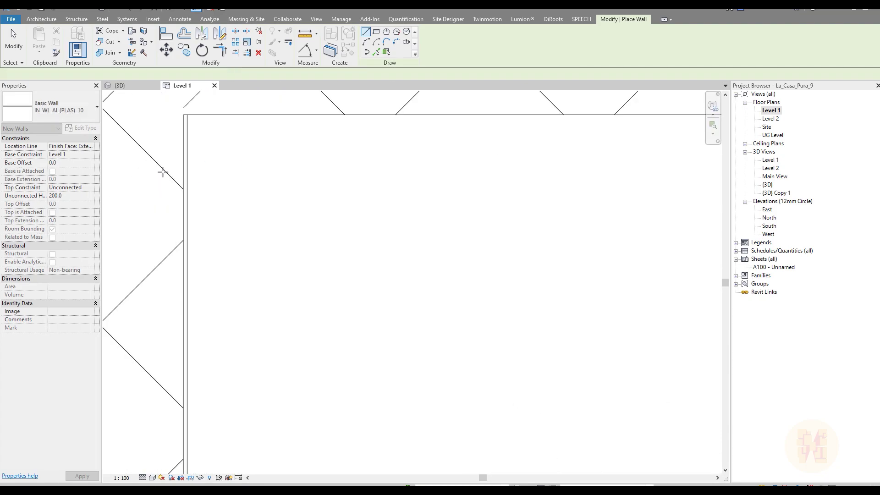
{"action": "left_click", "coordinate": [183, 115]}
{"action": "scroll", "coordinate": [264, 192], "scroll_direction": "down", "scroll_amount": 1}
{"action": "middle_click_drag", "start_coordinate": [504, 212], "coordinate": [192, 202]}
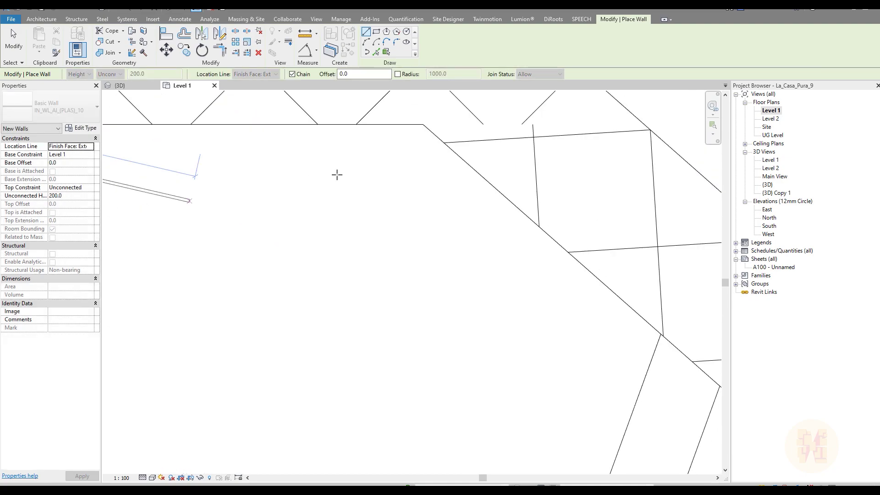
{"action": "left_click", "coordinate": [423, 124]}
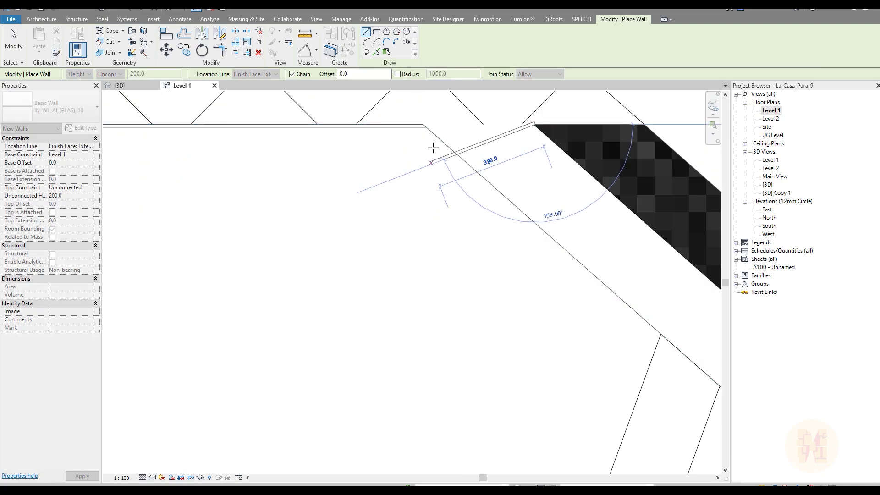
{"action": "key", "text": "Escape"}
Draw a plaster wall along the inner face of the diagonal exterior wall, up to the junction with the slanted partition.
{"action": "left_click", "coordinate": [423, 122]}
{"action": "scroll", "coordinate": [424, 124], "scroll_direction": "down", "scroll_amount": 2}
{"action": "middle_click_drag", "start_coordinate": [582, 280], "coordinate": [360, 195]}
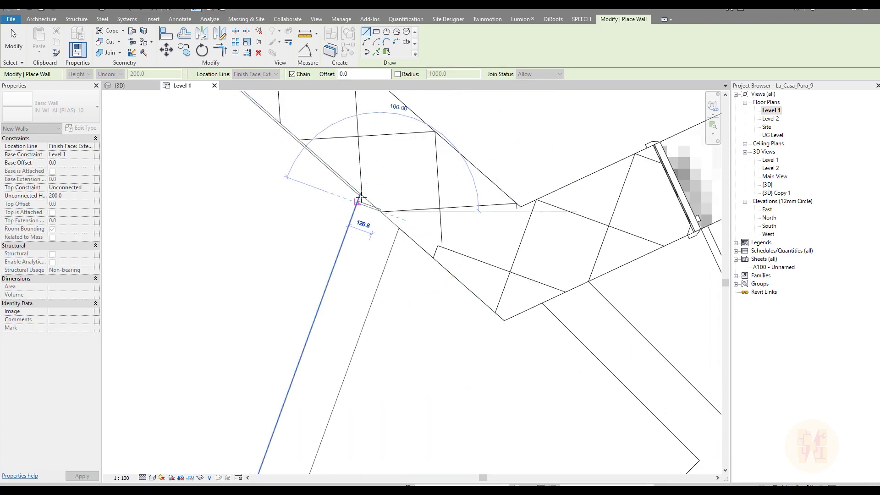
{"action": "left_click", "coordinate": [361, 194]}
{"action": "key", "text": "Escape"}
Draw plaster walls along the two slanted partition faces on the room's east side, following both corners of the partition.
{"action": "left_click", "coordinate": [361, 191]}
{"action": "scroll", "coordinate": [362, 192], "scroll_direction": "down", "scroll_amount": 2}
{"action": "scroll", "coordinate": [363, 192], "scroll_direction": "down", "scroll_amount": 2}
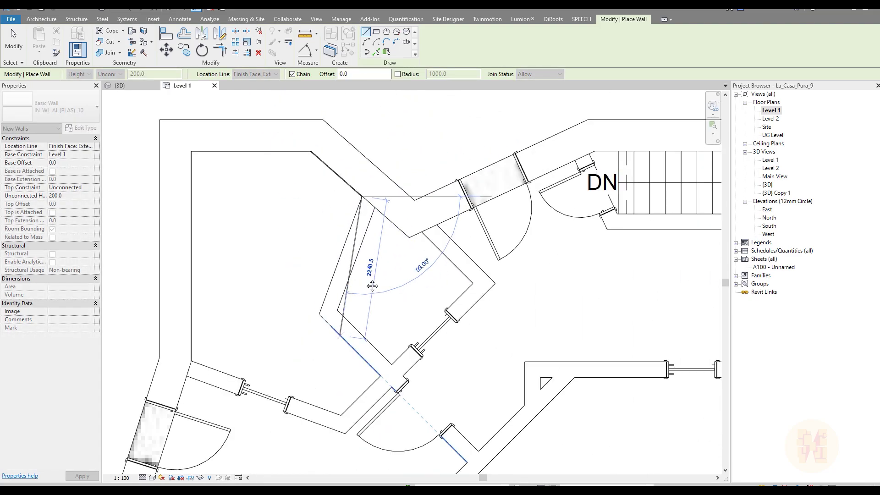
{"action": "middle_click_drag", "start_coordinate": [306, 354], "coordinate": [338, 267]}
{"action": "scroll", "coordinate": [339, 264], "scroll_direction": "up", "scroll_amount": 3}
{"action": "left_click", "coordinate": [365, 175]}
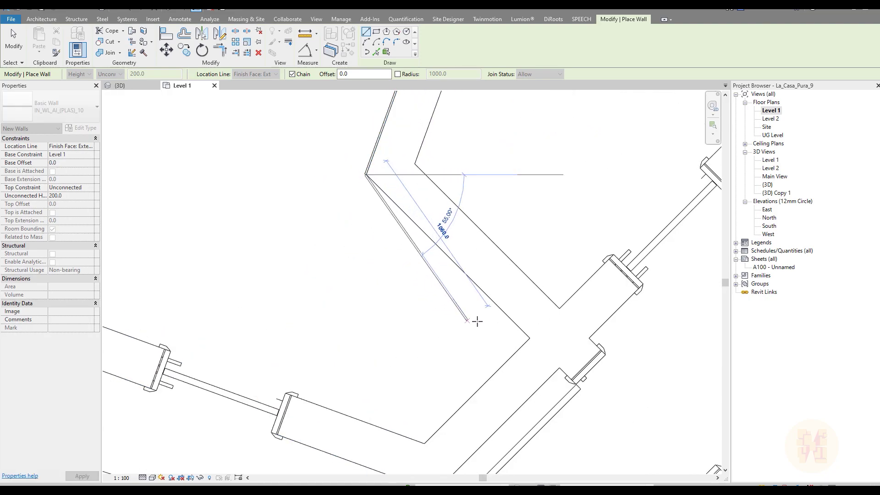
{"action": "left_click", "coordinate": [530, 338]}
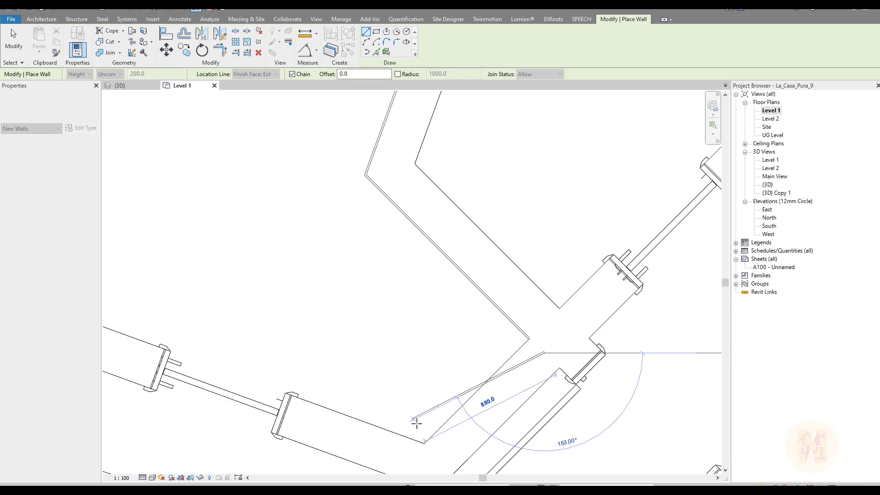
{"action": "key", "text": "Escape"}
Draw the last two plaster walls from the partition's corner to the room's southern corner and past the sliding door, closing the loop.
{"action": "left_click", "coordinate": [530, 338]}
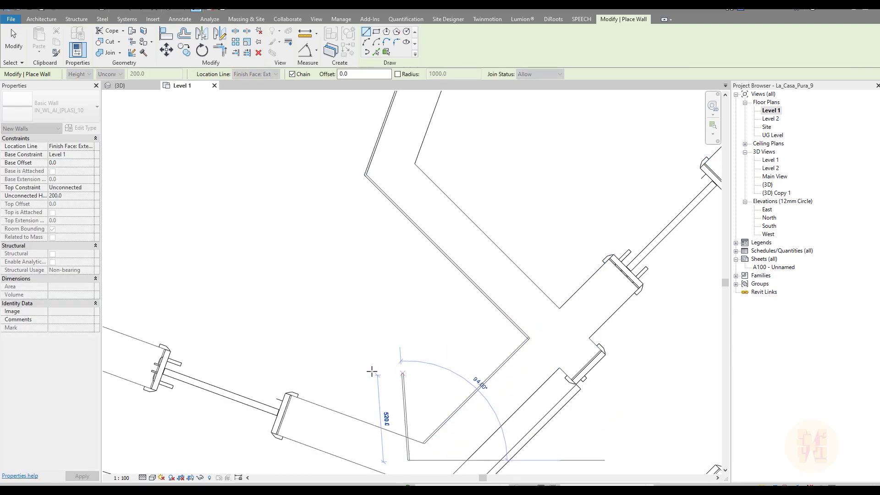
{"action": "left_click", "coordinate": [425, 443]}
{"action": "left_click", "coordinate": [424, 444]}
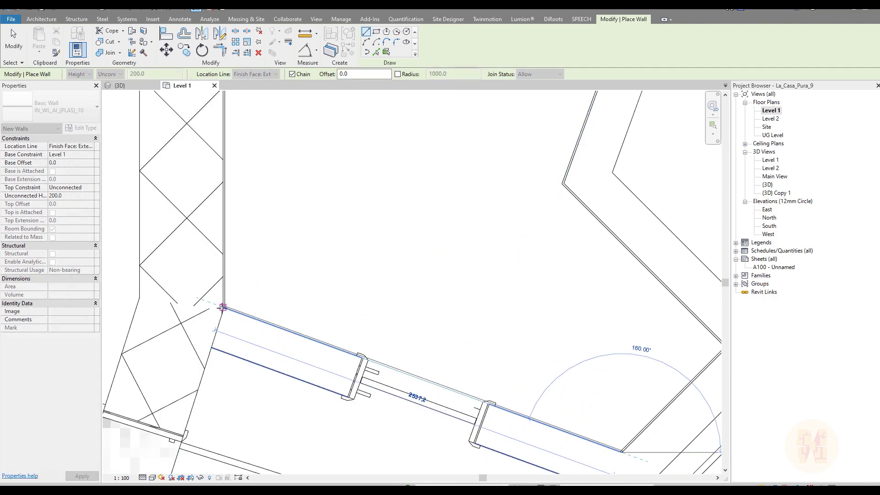
{"action": "left_click", "coordinate": [223, 307]}
{"action": "key", "text": "Escape"}
{"action": "key", "text": "Escape"}
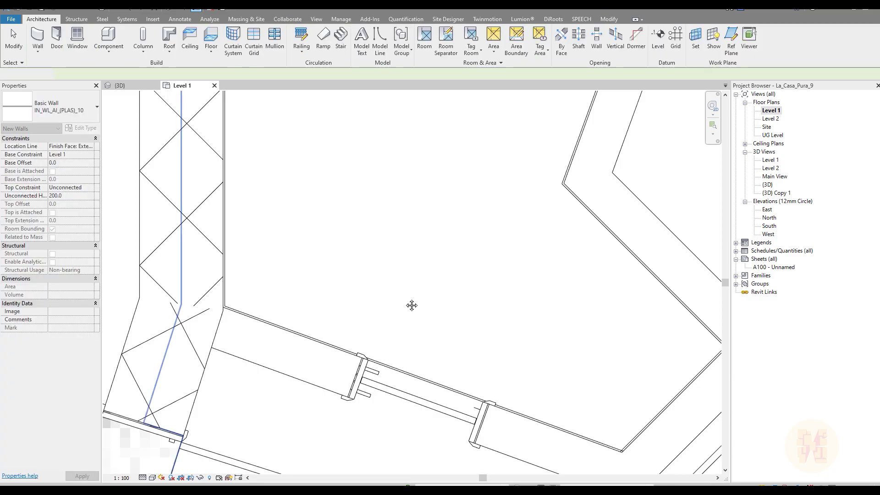
Isolate the sliding door in a 3D section box and examine how the low plaster wall crosses its opening.
{"action": "middle_click_drag", "start_coordinate": [411, 305], "coordinate": [365, 197]}
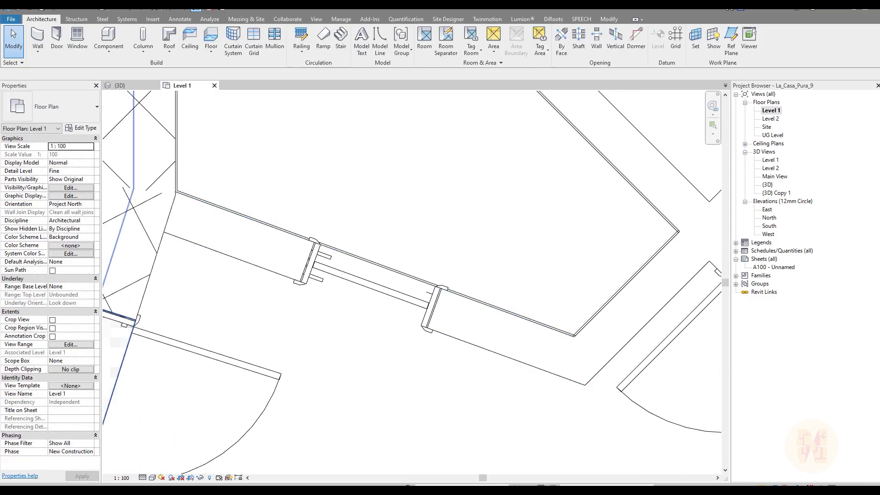
{"action": "middle_click_drag", "start_coordinate": [374, 244], "coordinate": [298, 262]}
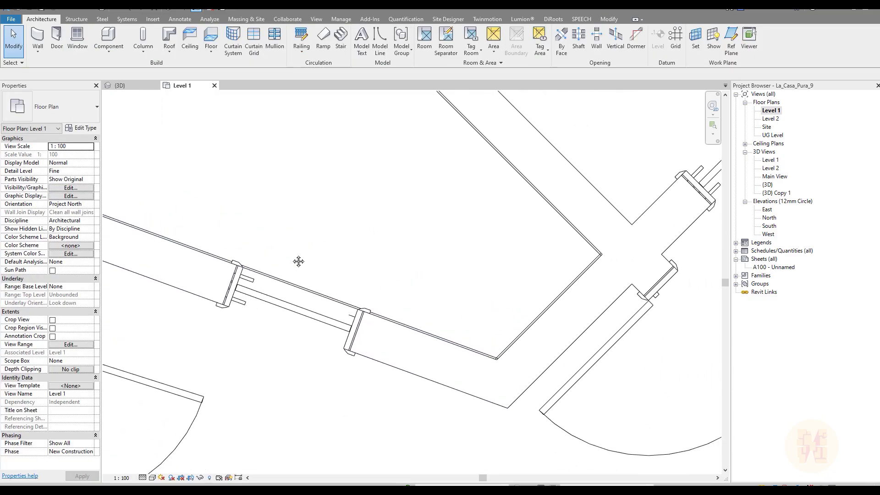
{"action": "left_click", "coordinate": [287, 303]}
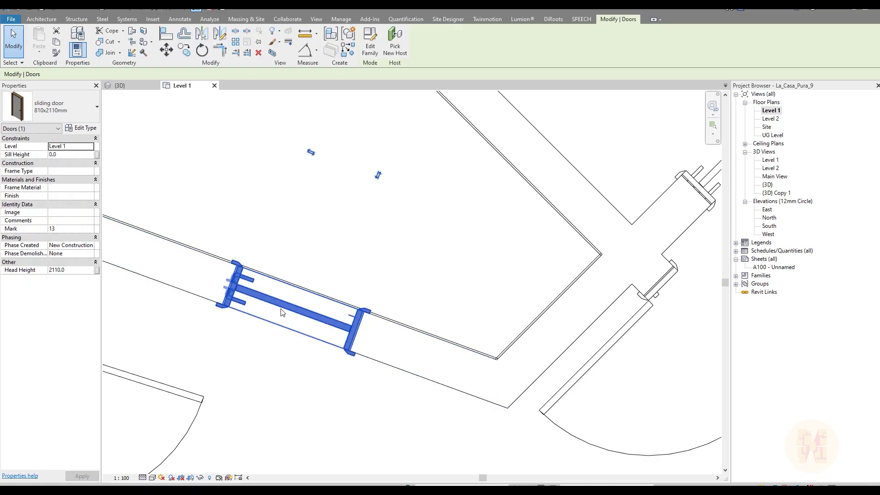
{"action": "left_click", "coordinate": [270, 54]}
{"action": "left_click", "coordinate": [672, 326]}
{"action": "middle_click_drag", "start_coordinate": [400, 336], "coordinate": [585, 167], "text": "shift"}
{"action": "left_click", "coordinate": [258, 294]}
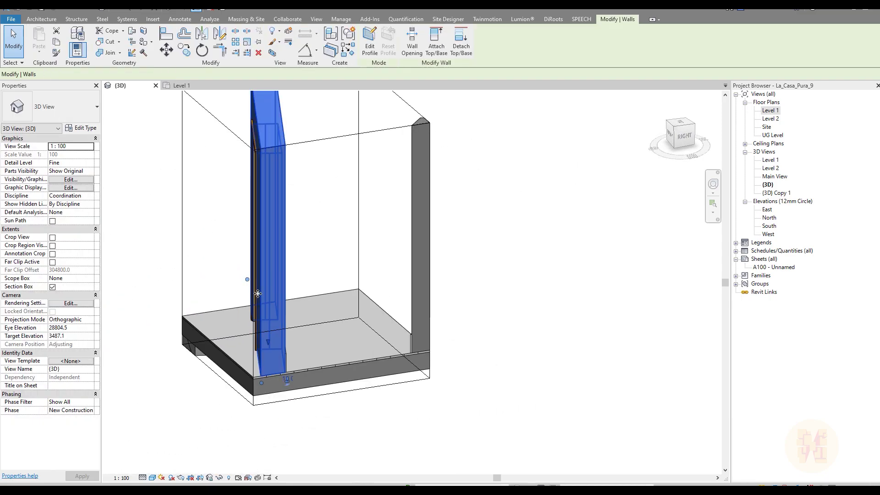
{"action": "middle_click_drag", "start_coordinate": [258, 293], "coordinate": [215, 325], "text": "shift"}
{"action": "left_click", "coordinate": [521, 358]}
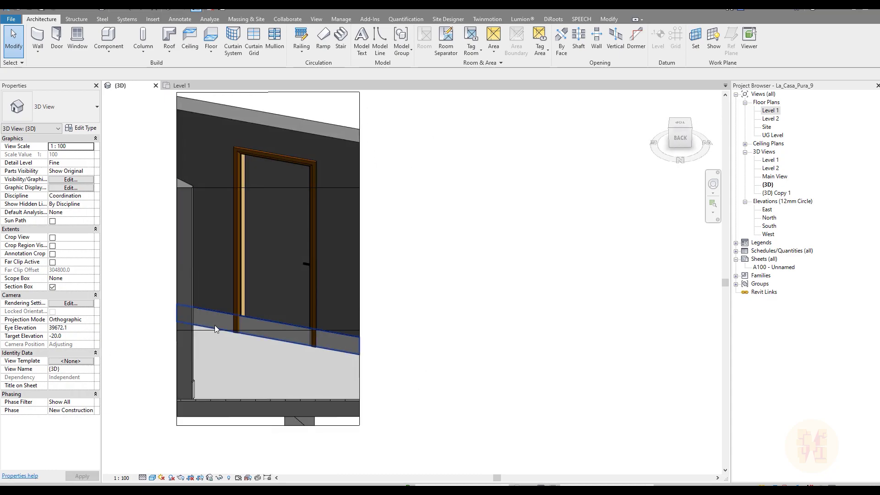
{"action": "scroll", "coordinate": [242, 323], "scroll_direction": "up", "scroll_amount": 4}
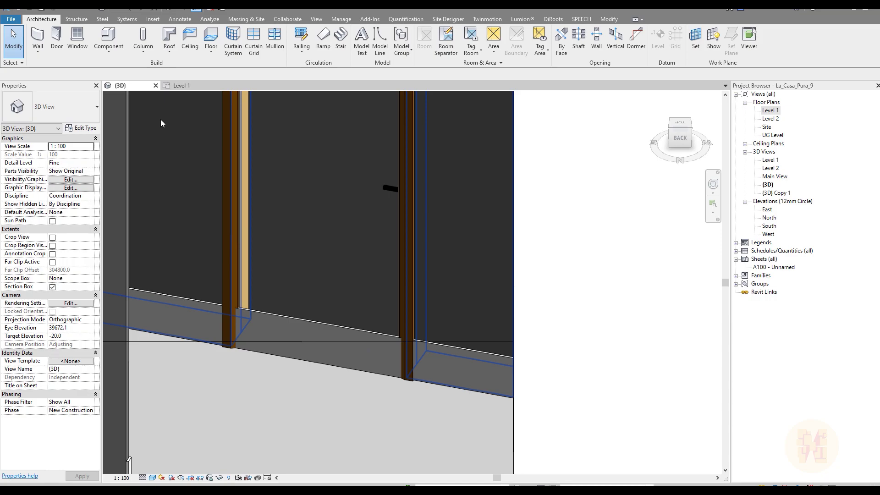
In the Level 1 plan, trim the two overlapping plaster walls to a clean corner at the room's southern end.
{"action": "left_click", "coordinate": [182, 85]}
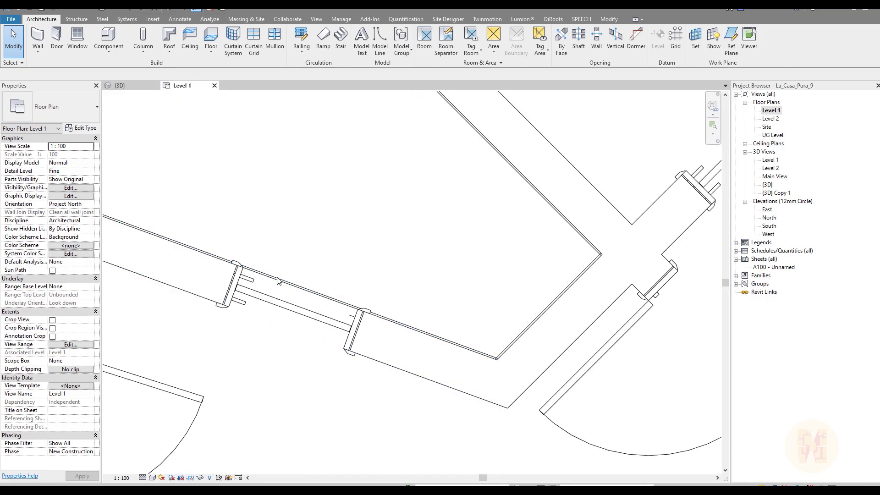
{"action": "scroll", "coordinate": [451, 339], "scroll_direction": "up", "scroll_amount": 4}
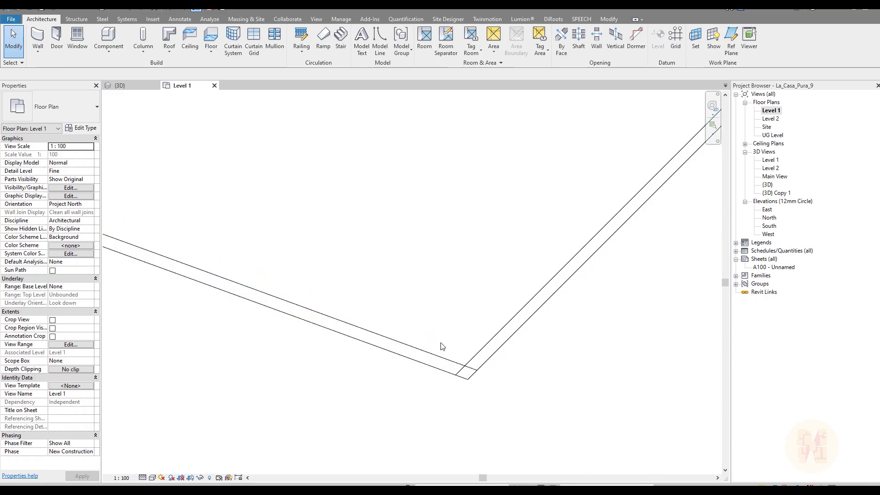
{"action": "left_click", "coordinate": [609, 19]}
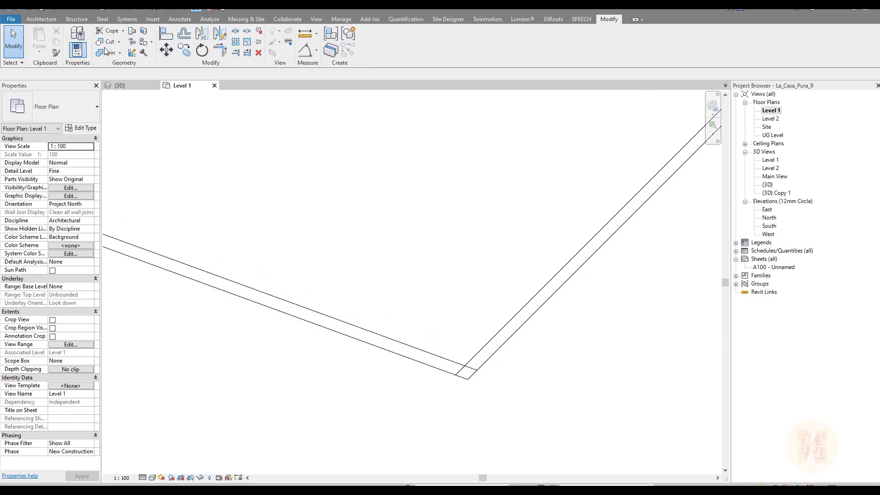
{"action": "key", "text": "t"}
{"action": "key", "text": "r"}
{"action": "left_click", "coordinate": [443, 359]}
{"action": "left_click", "coordinate": [480, 354]}
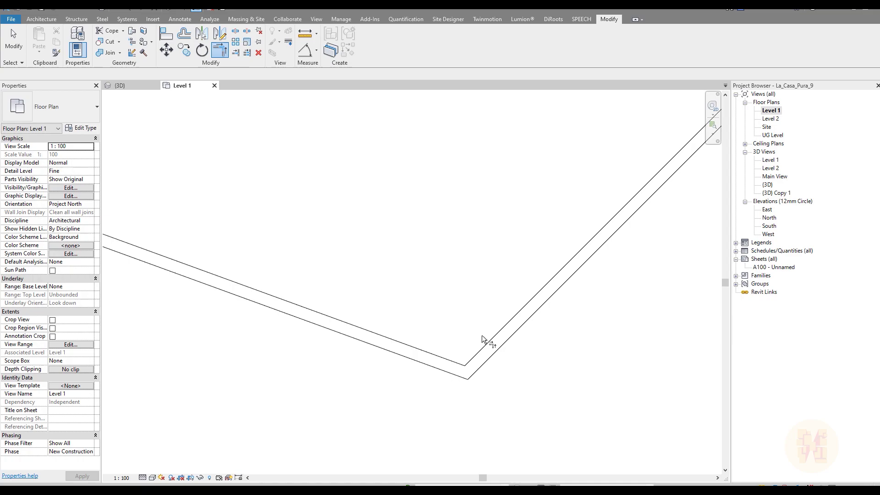
Trim the two overlapping plaster walls to a clean corner at the room's easternmost point.
{"action": "key", "text": "Escape"}
{"action": "scroll", "coordinate": [483, 359], "scroll_direction": "down", "scroll_amount": 5}
{"action": "middle_click_drag", "start_coordinate": [517, 294], "coordinate": [431, 324]}
{"action": "scroll", "coordinate": [536, 248], "scroll_direction": "up", "scroll_amount": 5}
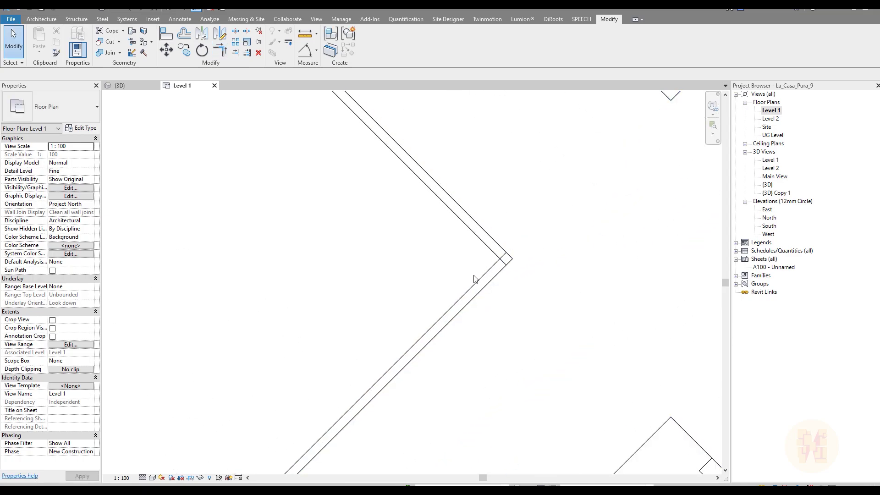
{"action": "key", "text": "t"}
{"action": "key", "text": "r"}
{"action": "left_click", "coordinate": [477, 287]}
{"action": "left_click", "coordinate": [482, 240]}
Trim the plaster walls to clean corners at both ends of the short slanted wall on the room's northeast side.
{"action": "scroll", "coordinate": [482, 282], "scroll_direction": "down", "scroll_amount": 5}
{"action": "middle_click_drag", "start_coordinate": [390, 161], "coordinate": [415, 458]}
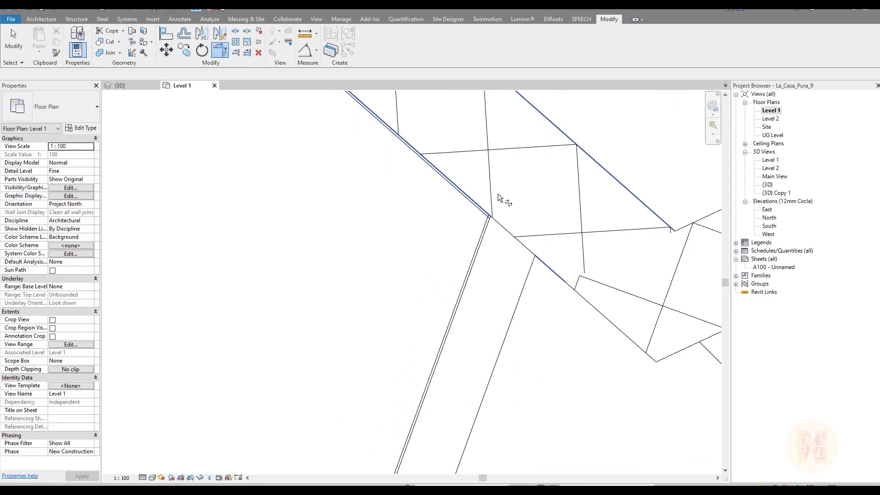
{"action": "scroll", "coordinate": [498, 195], "scroll_direction": "up", "scroll_amount": 4}
{"action": "left_click", "coordinate": [458, 294]}
{"action": "left_click", "coordinate": [448, 260]}
{"action": "scroll", "coordinate": [449, 259], "scroll_direction": "down", "scroll_amount": 3}
{"action": "middle_click_drag", "start_coordinate": [297, 198], "coordinate": [467, 215]}
{"action": "scroll", "coordinate": [468, 214], "scroll_direction": "up", "scroll_amount": 3}
{"action": "left_click", "coordinate": [491, 227]}
{"action": "left_click", "coordinate": [462, 214]}
{"action": "scroll", "coordinate": [396, 266], "scroll_direction": "down", "scroll_amount": 3}
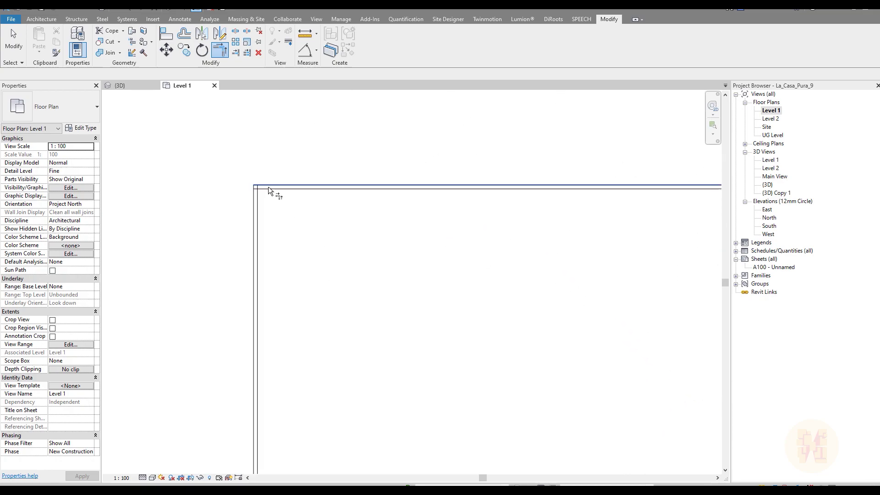
Trim the vertical and horizontal plaster walls to a clean corner at the room's northwest end.
{"action": "key", "text": "Escape"}
{"action": "key", "text": "t"}
{"action": "key", "text": "r"}
{"action": "left_click", "coordinate": [257, 201]}
{"action": "left_click", "coordinate": [262, 188]}
{"action": "scroll", "coordinate": [262, 195], "scroll_direction": "down", "scroll_amount": 4}
{"action": "scroll", "coordinate": [268, 392], "scroll_direction": "up", "scroll_amount": 5}
{"action": "key", "text": "Escape"}
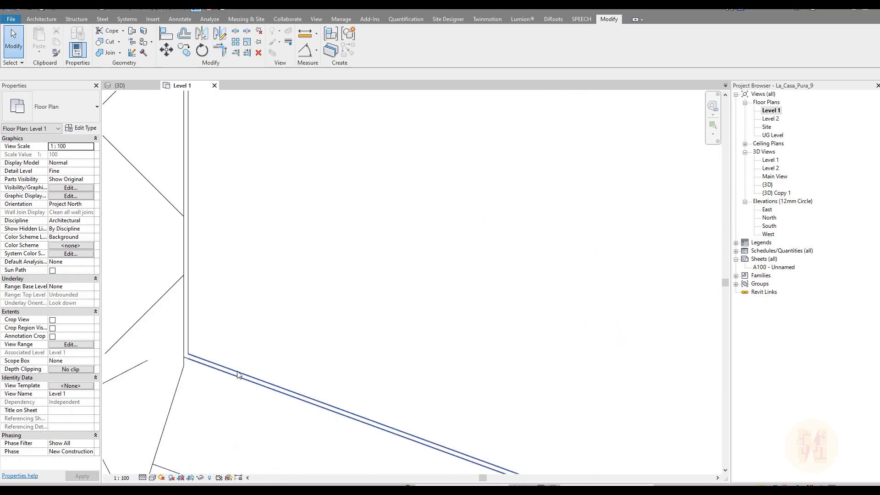
Select the whole chain of plaster walls and set their top constraint to Up to level: Level 2.
{"action": "key", "text": "Tab"}
{"action": "left_click", "coordinate": [238, 373]}
{"action": "scroll", "coordinate": [285, 331], "scroll_direction": "down", "scroll_amount": 2}
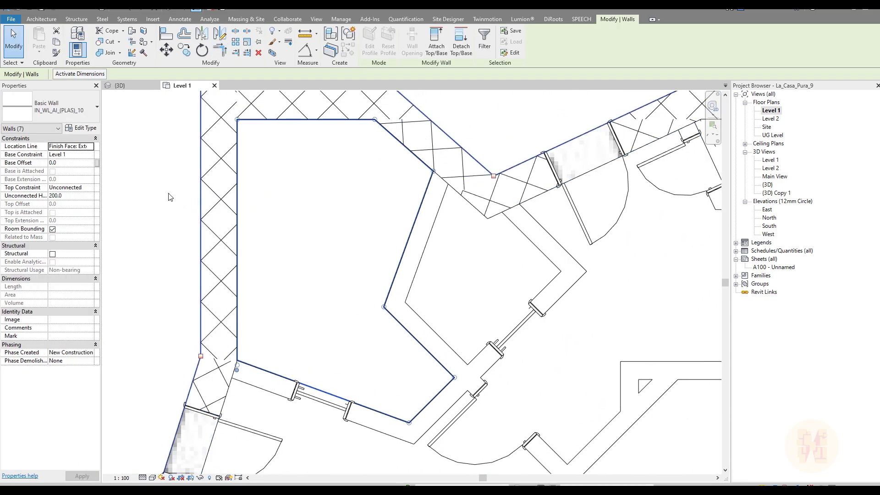
{"action": "left_click", "coordinate": [91, 188]}
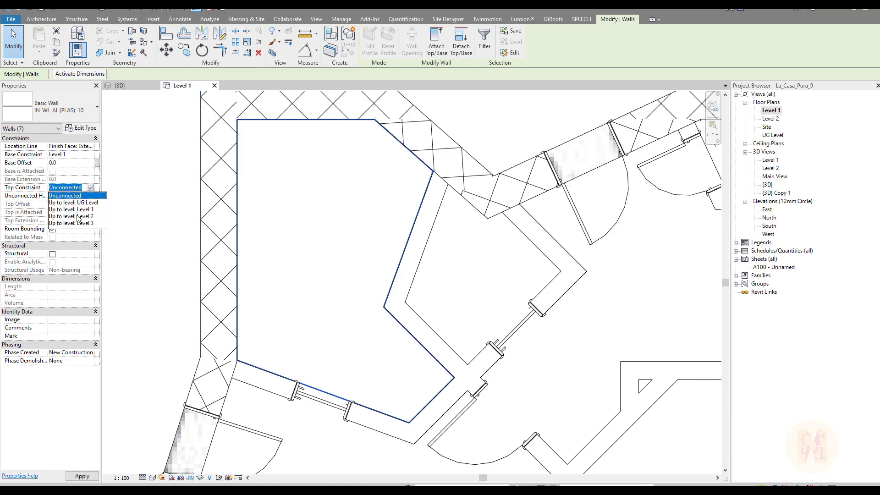
{"action": "left_click", "coordinate": [77, 216]}
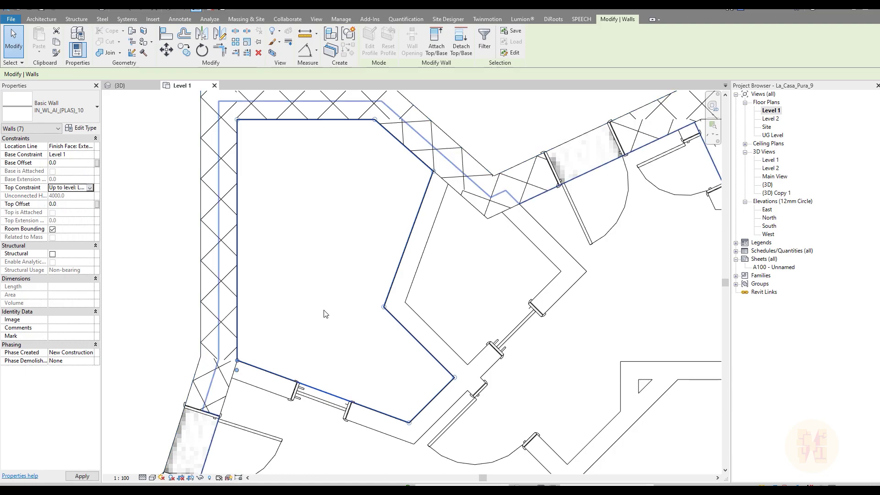
Show the plaster walls in the 3D section box and examine how they cover the sliding door.
{"action": "left_click", "coordinate": [127, 89]}
{"action": "key", "text": "b"}
{"action": "key", "text": "x"}
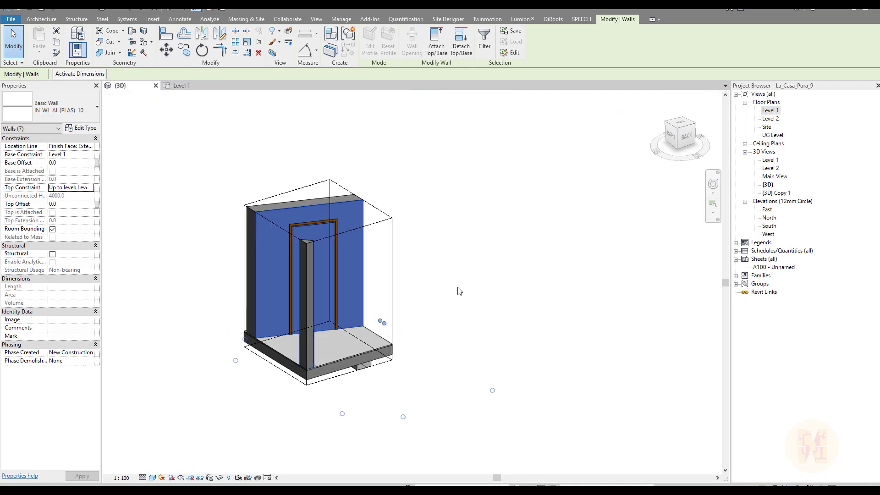
{"action": "left_click", "coordinate": [460, 292]}
{"action": "middle_click_drag", "start_coordinate": [374, 291], "coordinate": [239, 285], "text": "shift"}
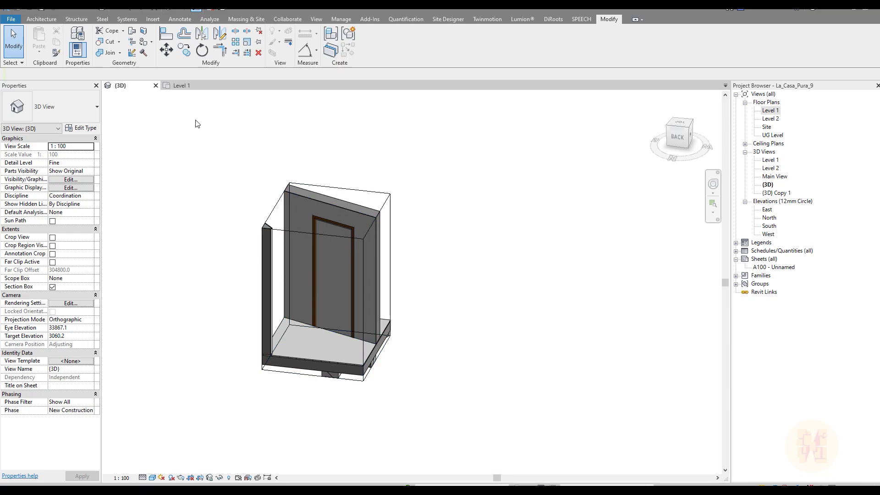
In the Level 1 plan, join the sliding door's host wall with its plaster wall and check the door opening in 3D.
{"action": "left_click", "coordinate": [179, 88]}
{"action": "scroll", "coordinate": [359, 326], "scroll_direction": "up", "scroll_amount": 5}
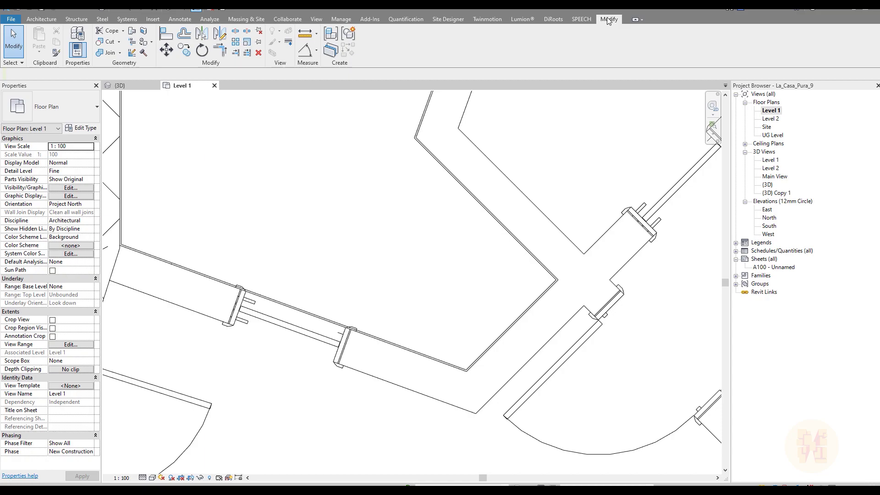
{"action": "left_click", "coordinate": [109, 52]}
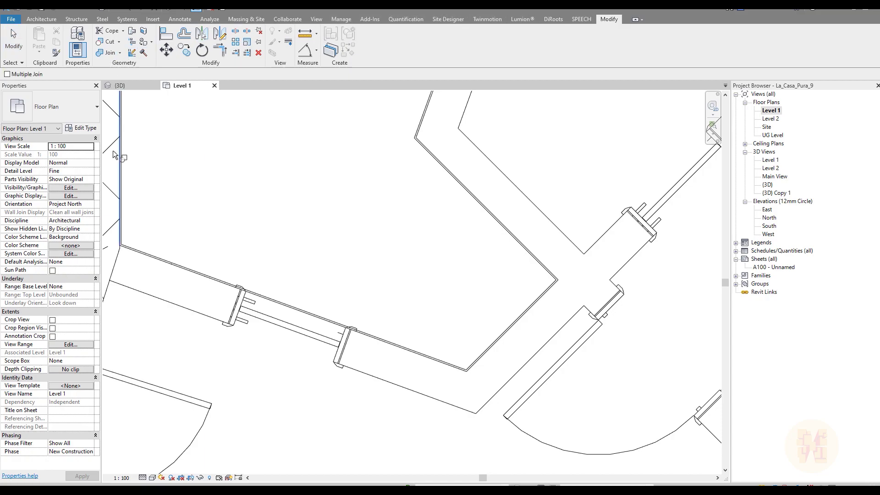
{"action": "left_click", "coordinate": [145, 290]}
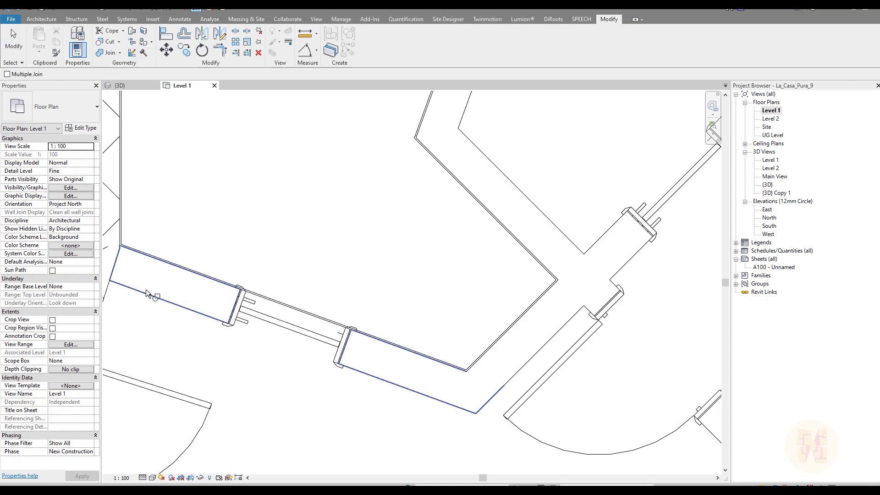
{"action": "left_click", "coordinate": [146, 290]}
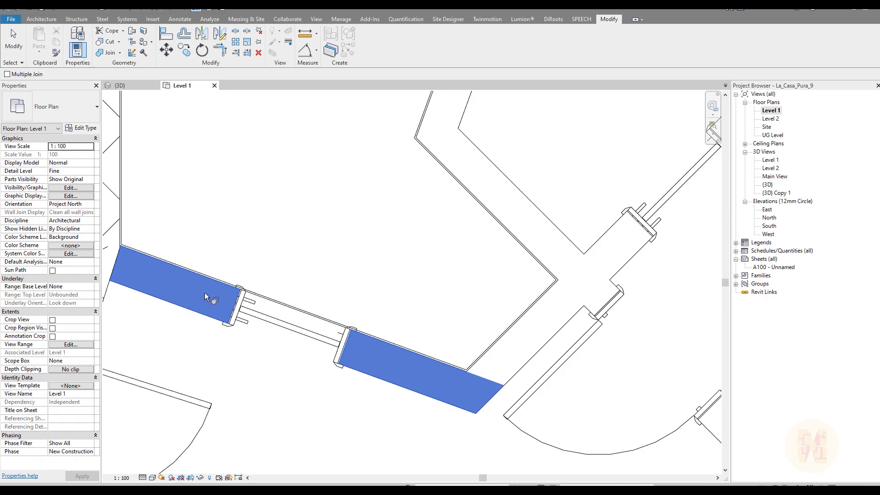
{"action": "left_click", "coordinate": [274, 300]}
{"action": "left_click", "coordinate": [132, 86]}
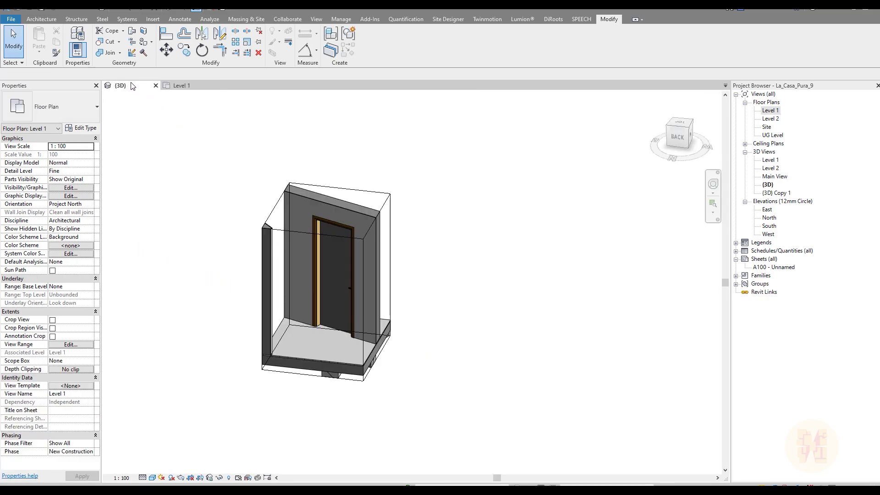
{"action": "middle_click_drag", "start_coordinate": [486, 307], "coordinate": [554, 310], "text": "shift"}
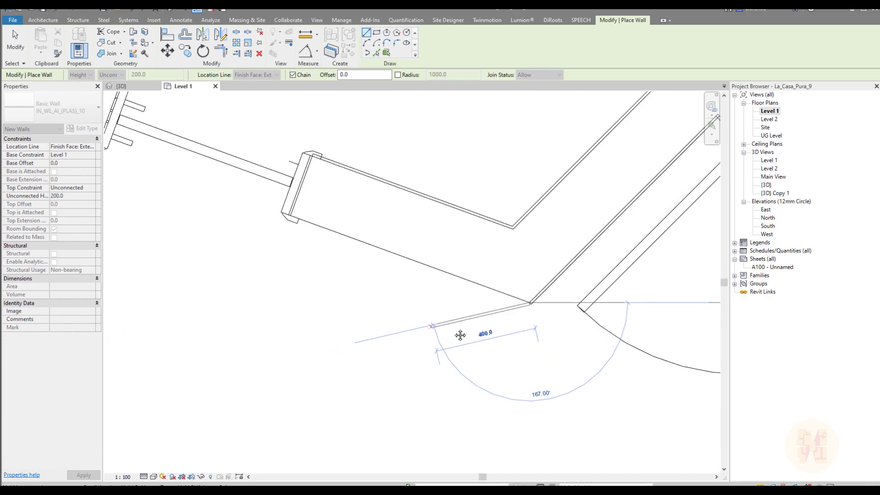
Draw a plaster wall about 2680 mm long along the outer face of the sliding door's host wall, ending at the west wall.
{"action": "middle_click_drag", "start_coordinate": [257, 273], "coordinate": [484, 342]}
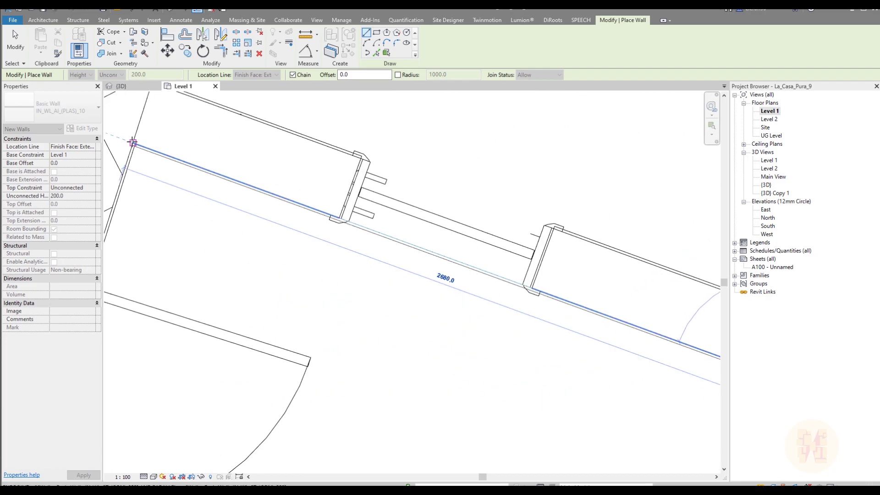
{"action": "key", "text": "Escape"}
{"action": "key", "text": "Escape"}
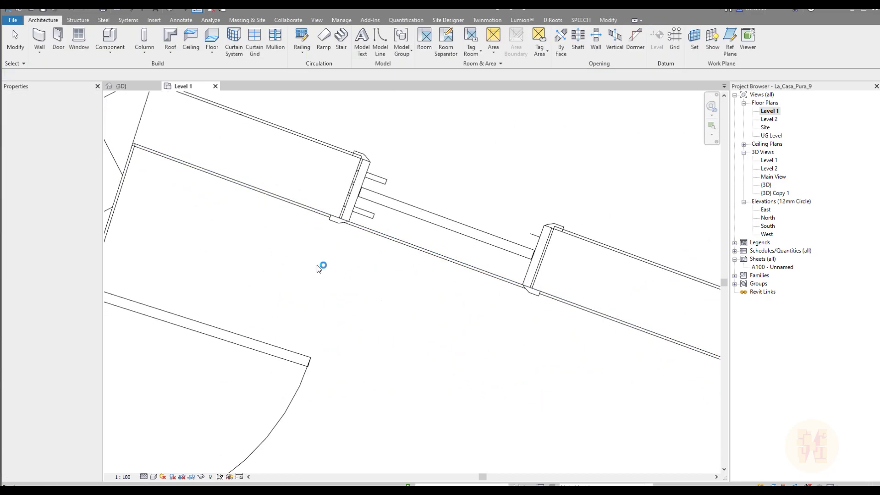
{"action": "scroll", "coordinate": [319, 268], "scroll_direction": "down", "scroll_amount": 4}
{"action": "left_click", "coordinate": [350, 281]}
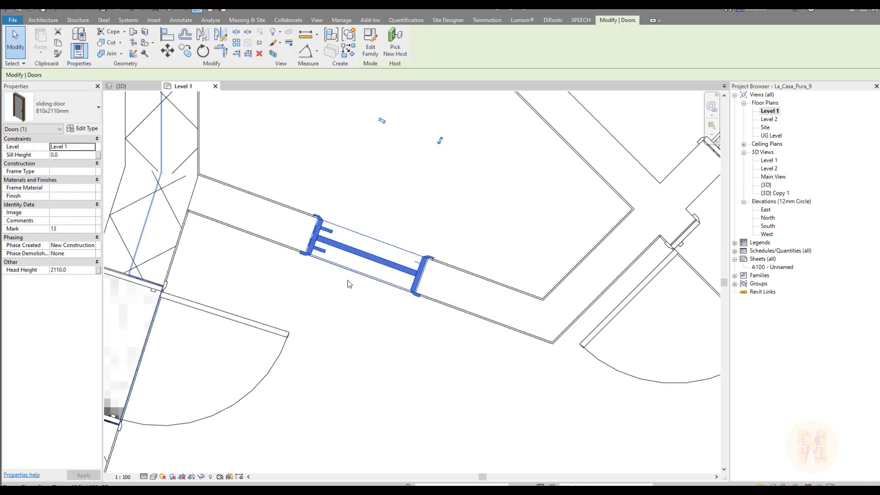
{"action": "key", "text": "Escape"}
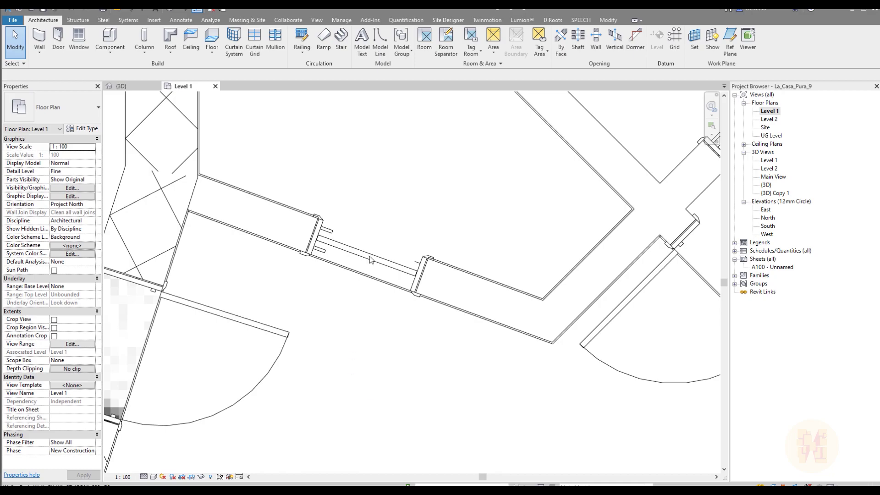
From the Level 1 plan's visibility/graphic overrides, create a new rule-based filter named Finishes.
{"action": "left_click", "coordinate": [341, 20]}
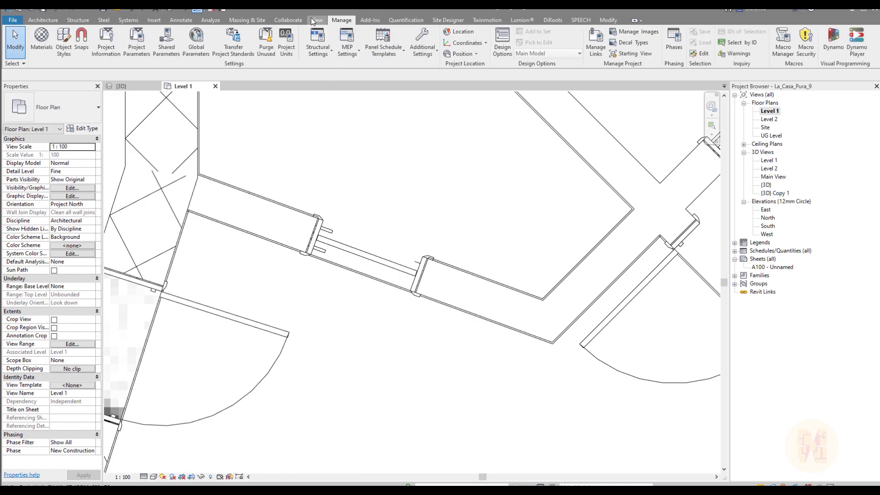
{"action": "left_click", "coordinate": [317, 20]}
{"action": "left_click", "coordinate": [75, 40]}
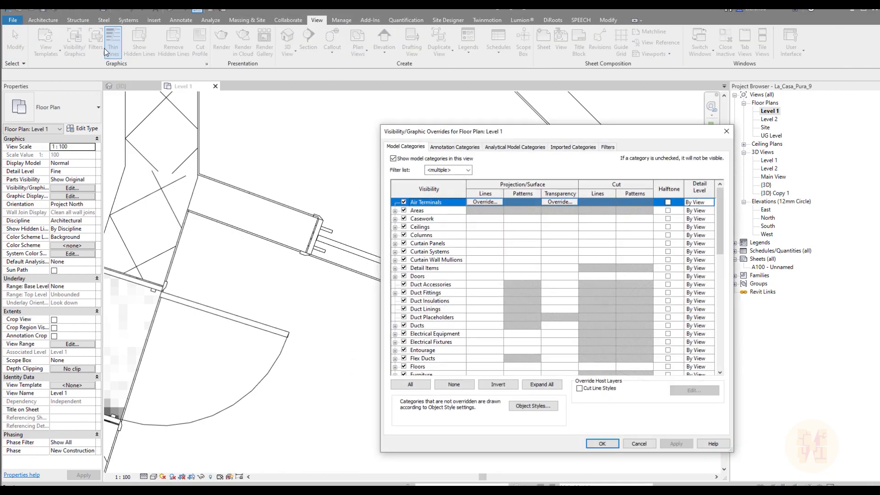
{"action": "left_click", "coordinate": [609, 147]}
{"action": "left_click", "coordinate": [521, 398]}
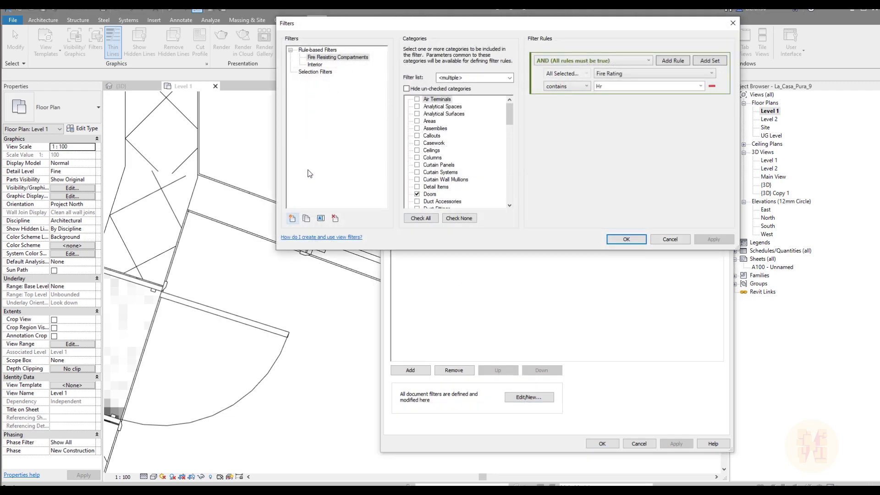
{"action": "left_click", "coordinate": [292, 218]}
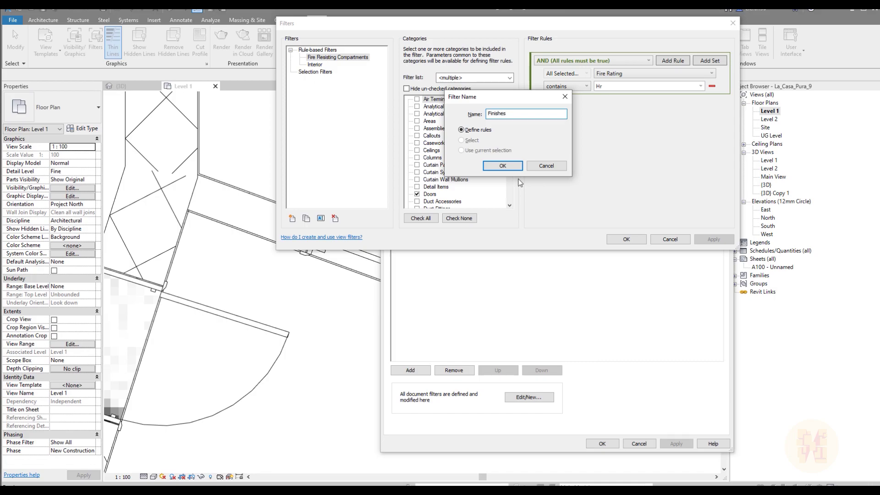
{"action": "left_click", "coordinate": [502, 166]}
Define the Finishes filter for the Walls category with the rule Width equals 10.0.
{"action": "left_click_drag", "start_coordinate": [509, 110], "coordinate": [506, 212]}
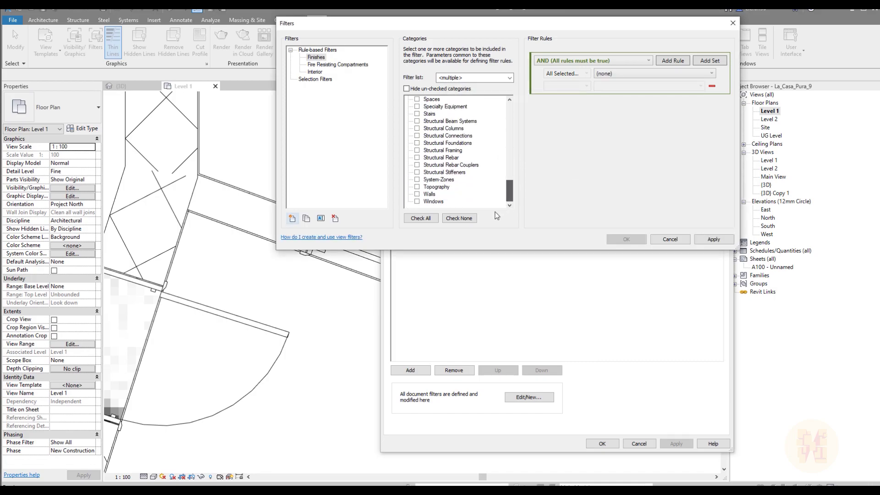
{"action": "left_click", "coordinate": [645, 73]}
{"action": "scroll", "coordinate": [644, 112], "scroll_direction": "down", "scroll_amount": 4}
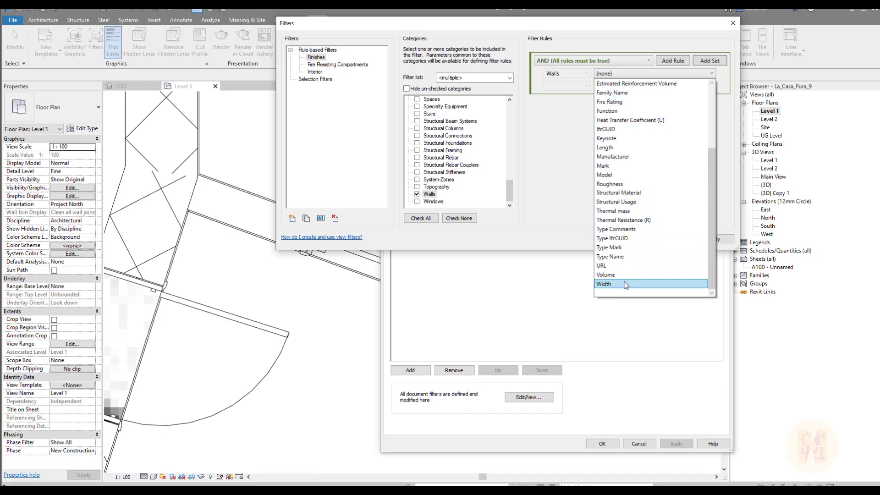
{"action": "left_click", "coordinate": [625, 285]}
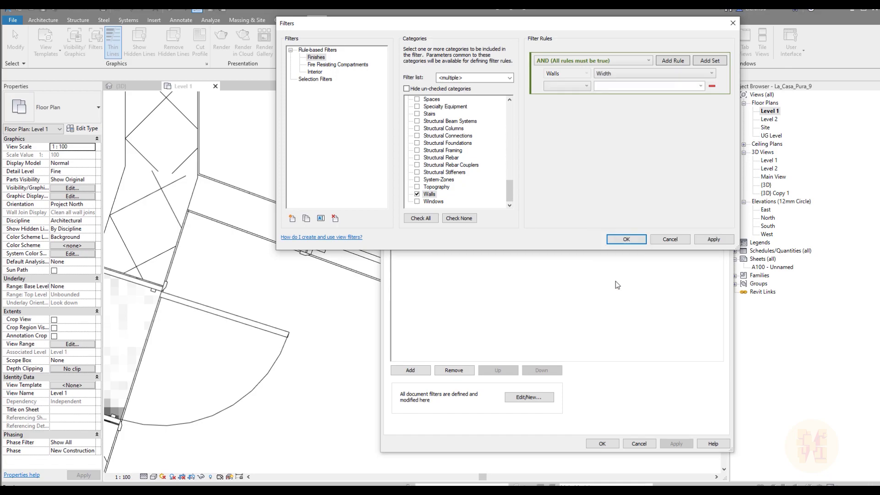
{"action": "left_click", "coordinate": [586, 85]}
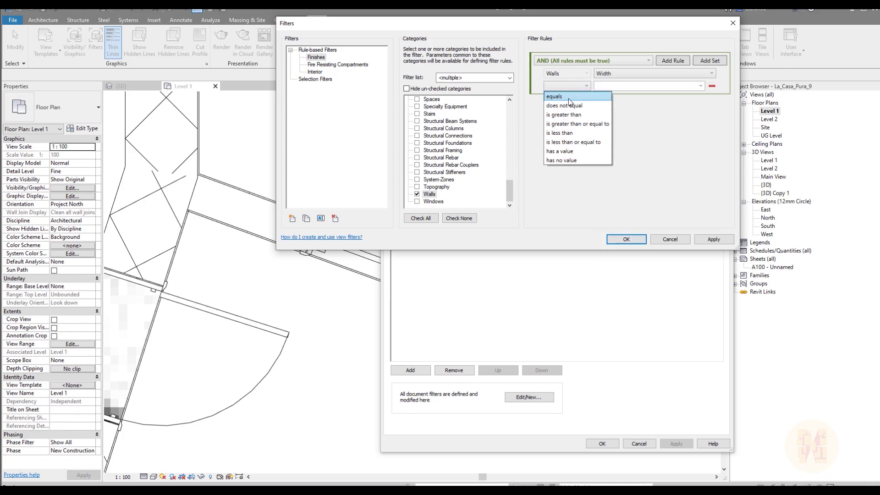
{"action": "left_click", "coordinate": [565, 94]}
{"action": "left_click", "coordinate": [701, 86]}
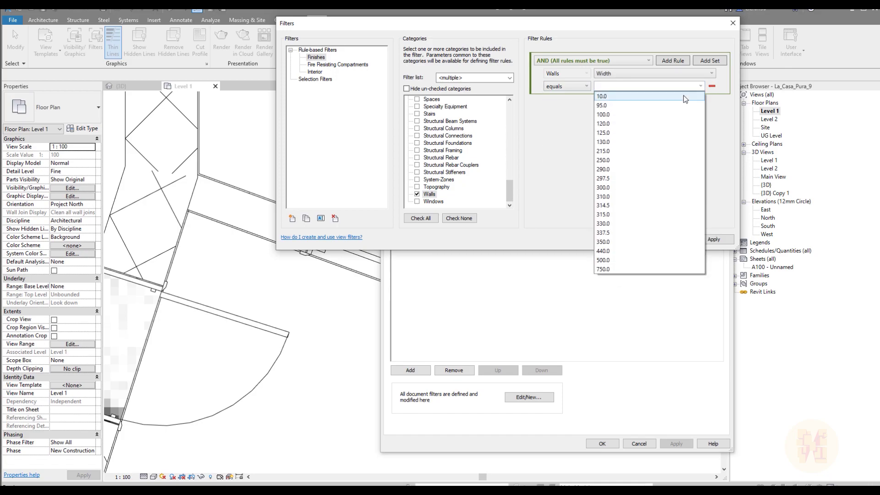
{"action": "left_click", "coordinate": [605, 95]}
{"action": "left_click", "coordinate": [627, 239]}
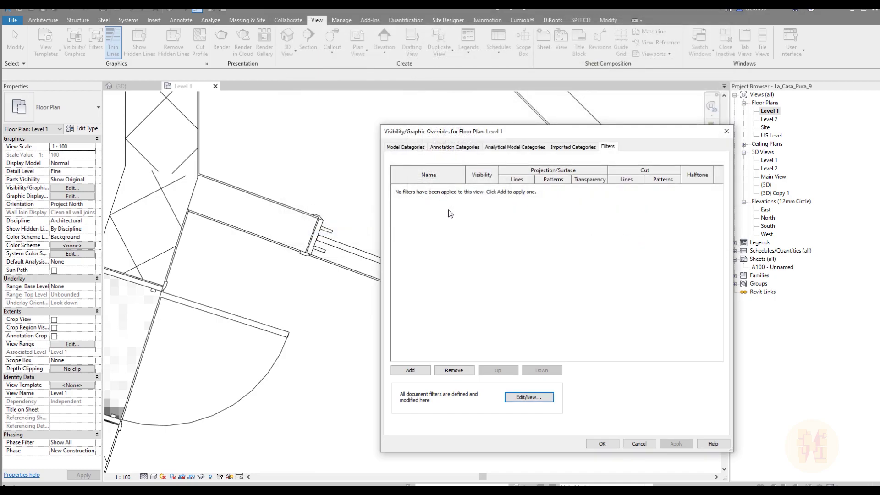
Add the Finishes filter to the Level 1 plan and override its cut foreground pattern with a red solid fill.
{"action": "left_click", "coordinate": [408, 370]}
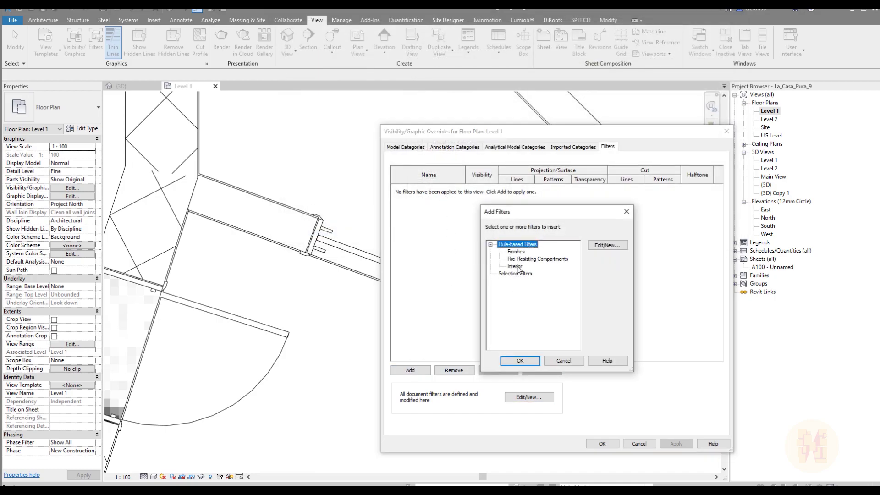
{"action": "left_click", "coordinate": [514, 359]}
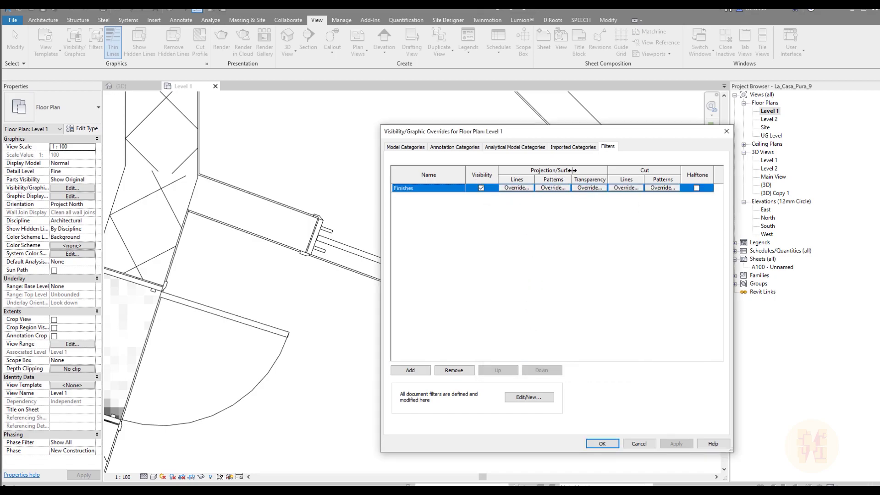
{"action": "left_click", "coordinate": [664, 188]}
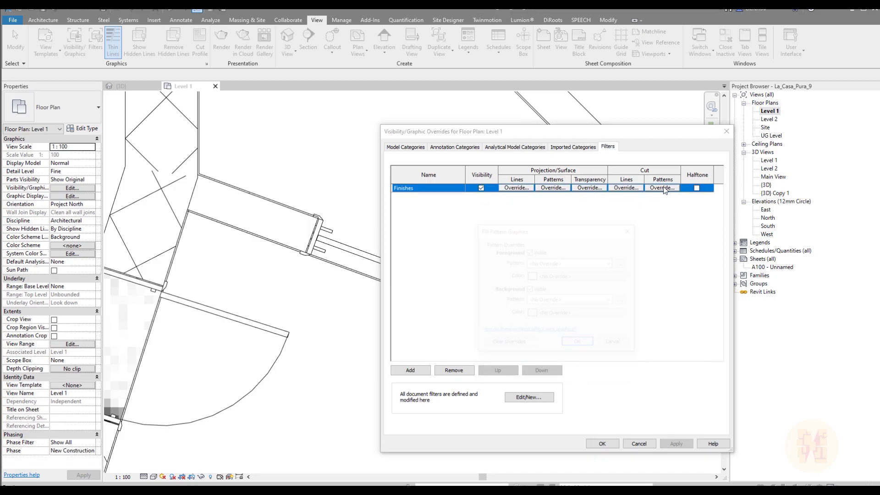
{"action": "left_click", "coordinate": [560, 263]}
{"action": "left_click", "coordinate": [560, 280]}
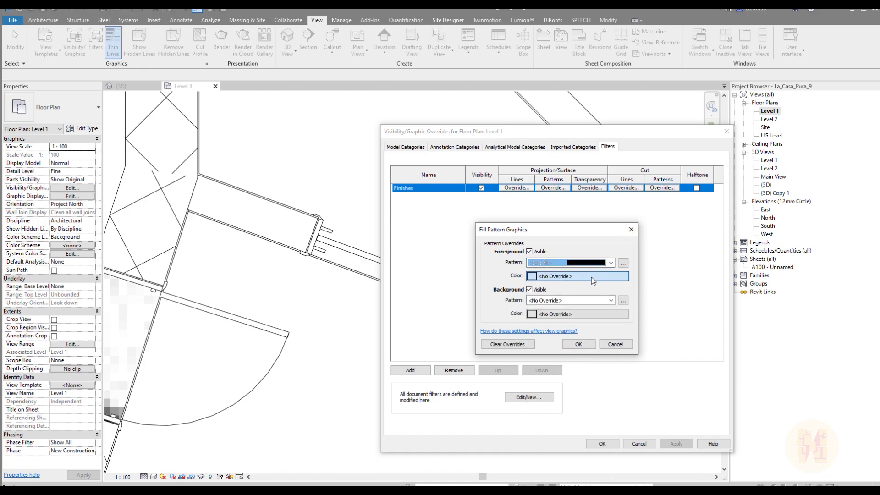
{"action": "left_click", "coordinate": [573, 275]}
{"action": "left_click", "coordinate": [462, 236]}
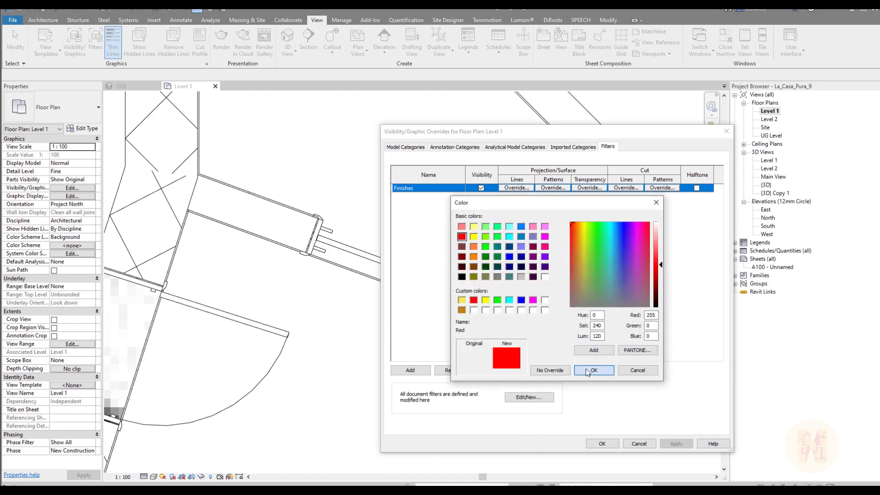
{"action": "left_click", "coordinate": [588, 372]}
{"action": "left_click", "coordinate": [555, 351]}
{"action": "left_click", "coordinate": [602, 444]}
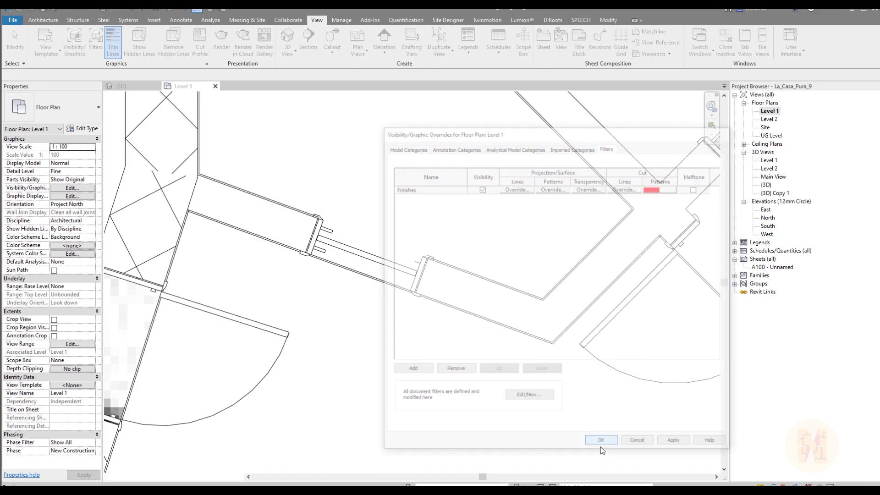
Select the connected chain of plaster walls along the sliding door wall's outer face and set their Top Constraint to Up to level: Level 2.
{"action": "left_click", "coordinate": [355, 236]}
{"action": "middle_click_drag", "start_coordinate": [354, 236], "coordinate": [375, 285]}
{"action": "key", "text": "Escape"}
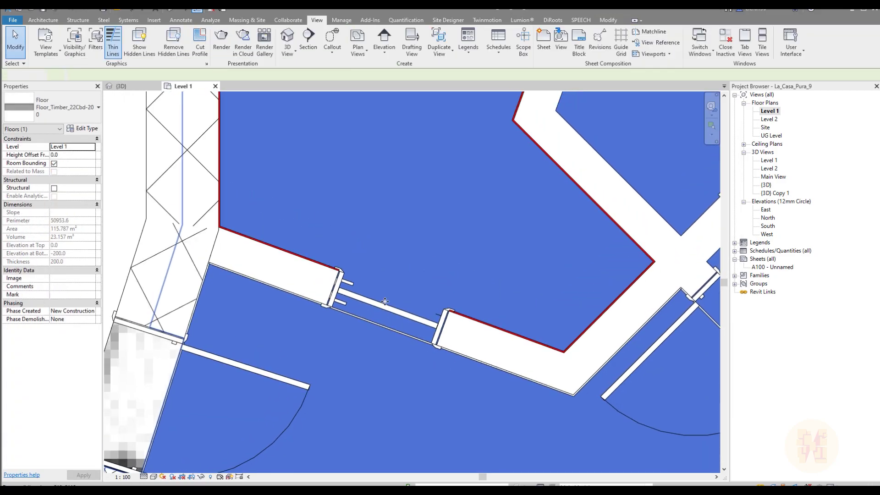
{"action": "scroll", "coordinate": [387, 306], "scroll_direction": "down", "scroll_amount": 3}
{"action": "middle_click_drag", "start_coordinate": [475, 306], "coordinate": [431, 257]}
{"action": "scroll", "coordinate": [439, 288], "scroll_direction": "up", "scroll_amount": 4}
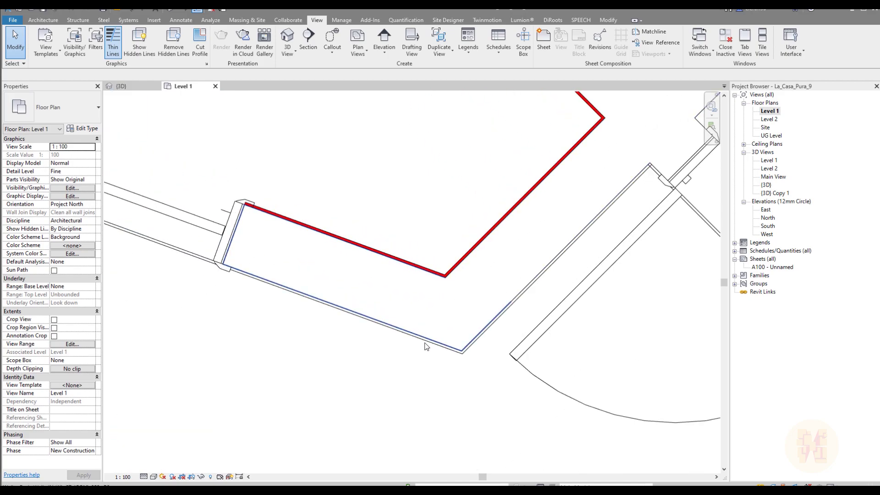
{"action": "key", "text": "Tab"}
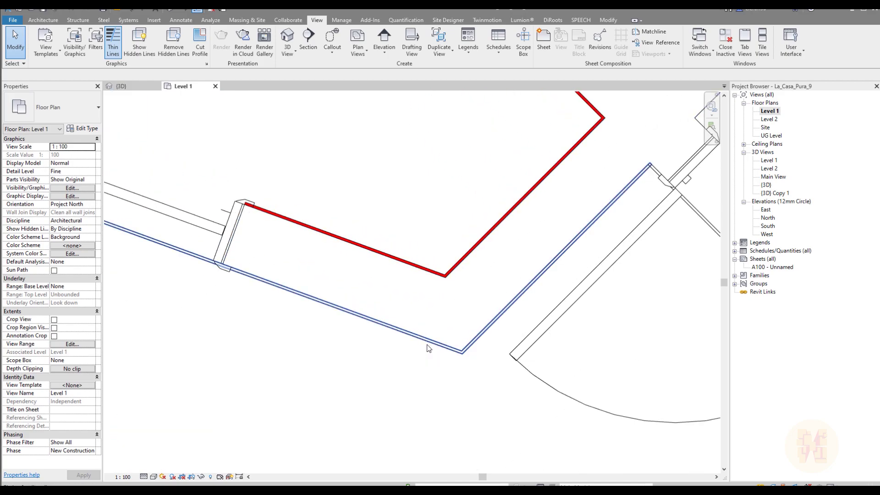
{"action": "left_click", "coordinate": [428, 348]}
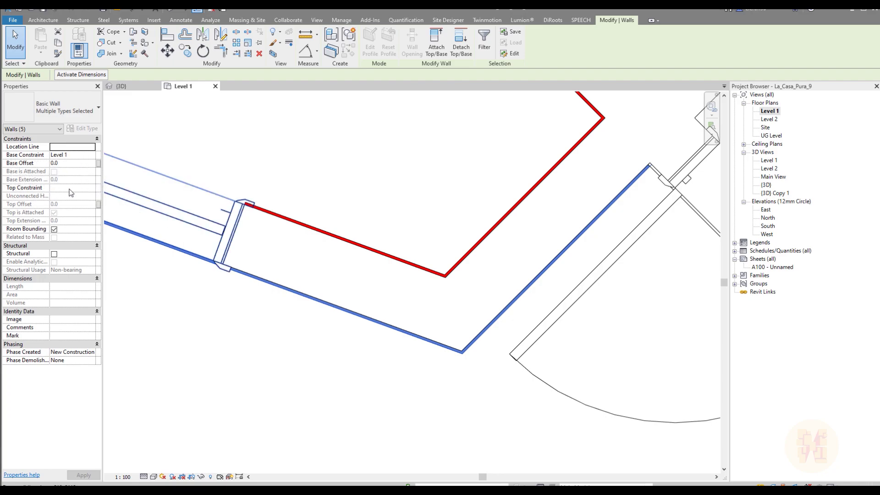
{"action": "left_click", "coordinate": [91, 188]}
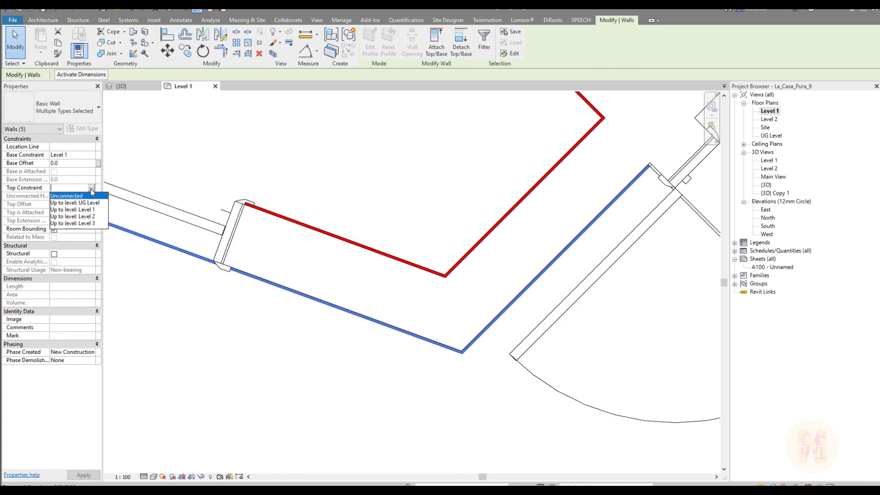
{"action": "left_click", "coordinate": [83, 217]}
{"action": "scroll", "coordinate": [407, 270], "scroll_direction": "down", "scroll_amount": 2}
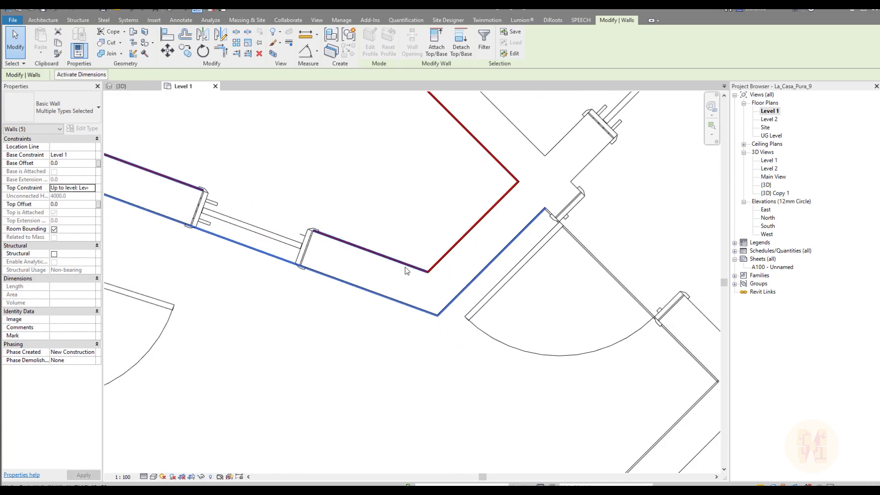
{"action": "left_click", "coordinate": [407, 364]}
Select the plaster wall running along the outer face of the hinged door's host wall.
{"action": "middle_click_drag", "start_coordinate": [573, 350], "coordinate": [447, 276]}
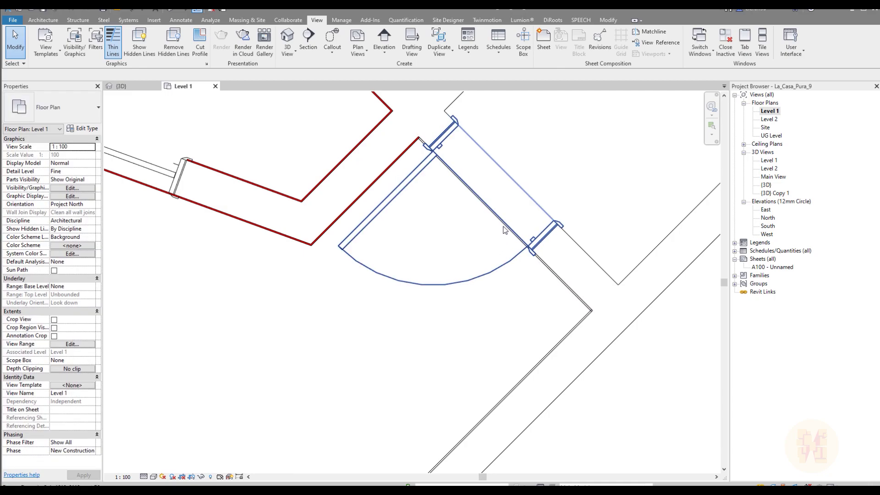
{"action": "scroll", "coordinate": [506, 229], "scroll_direction": "down", "scroll_amount": 4}
{"action": "scroll", "coordinate": [477, 175], "scroll_direction": "up", "scroll_amount": 5}
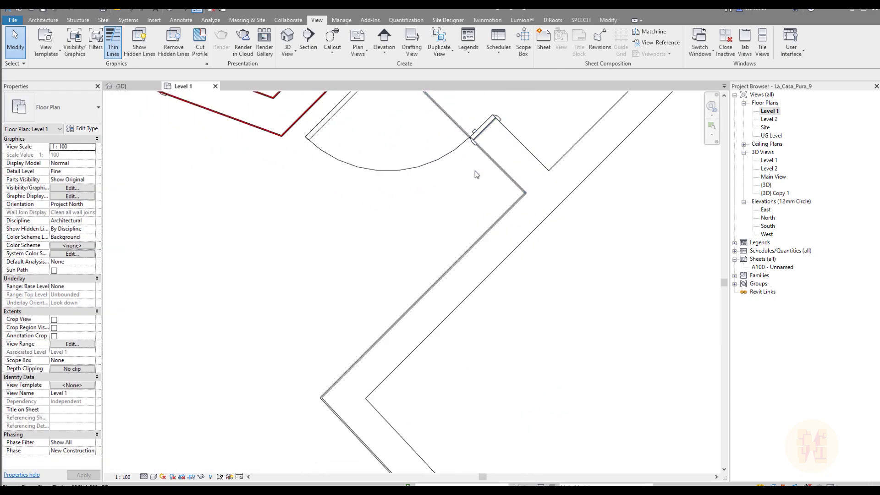
{"action": "right_click", "coordinate": [491, 161]}
{"action": "left_click", "coordinate": [488, 161]}
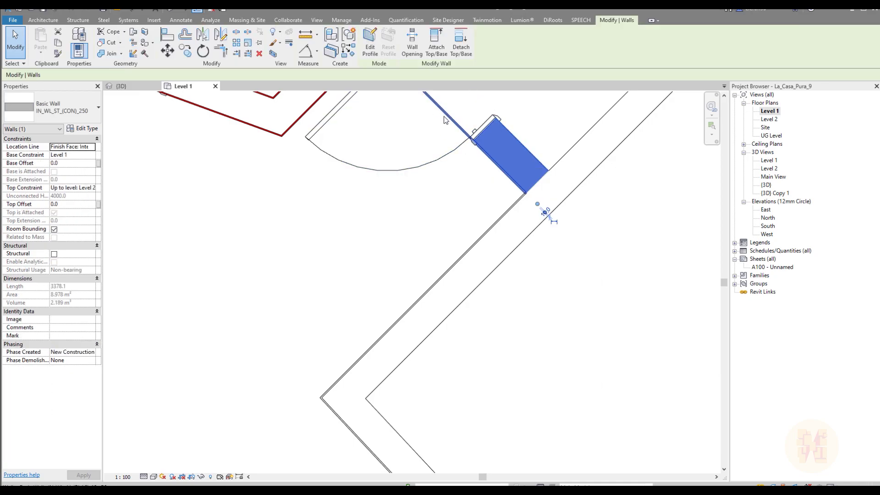
{"action": "left_click", "coordinate": [444, 116]}
{"action": "right_click", "coordinate": [444, 120]}
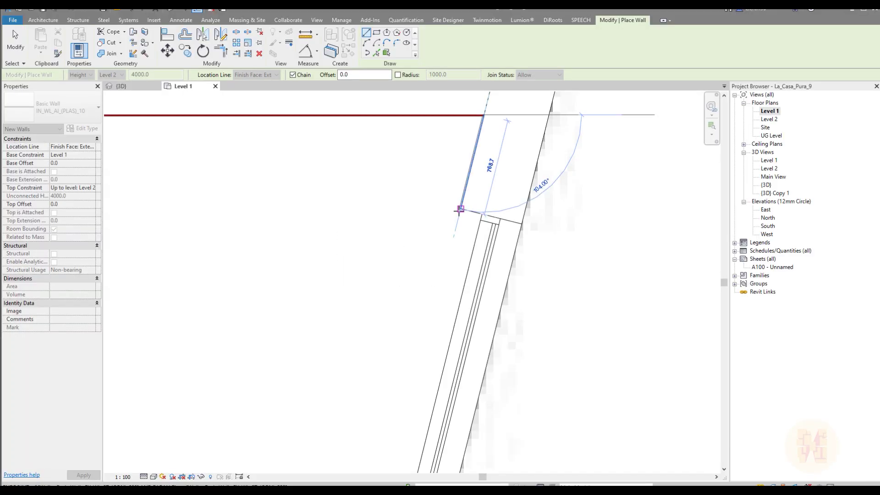
Draw plaster walls along the thick wall's inner face and around its short return of about 72 mm, unjoining the conflicting elements.
{"action": "key", "text": "Escape"}
{"action": "scroll", "coordinate": [409, 322], "scroll_direction": "down", "scroll_amount": 2}
{"action": "middle_click_drag", "start_coordinate": [475, 301], "coordinate": [687, 192]}
{"action": "left_click", "coordinate": [448, 330]}
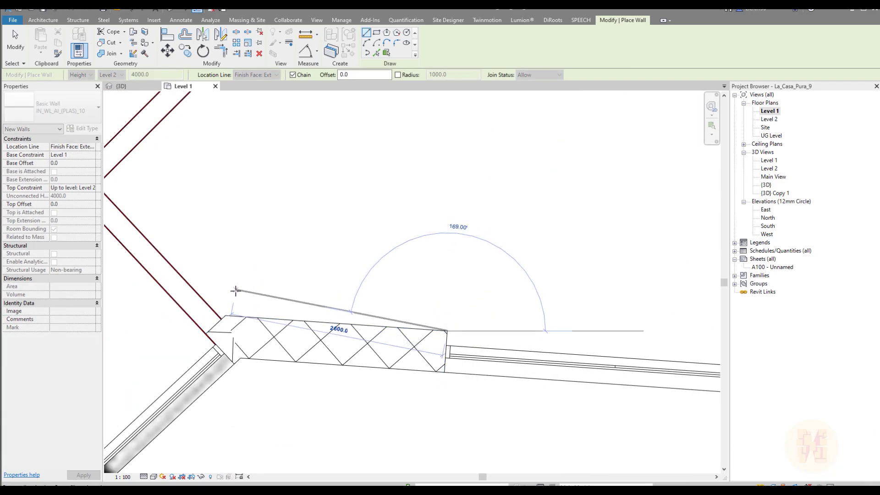
{"action": "scroll", "coordinate": [230, 303], "scroll_direction": "up", "scroll_amount": 3}
{"action": "left_click", "coordinate": [222, 328]}
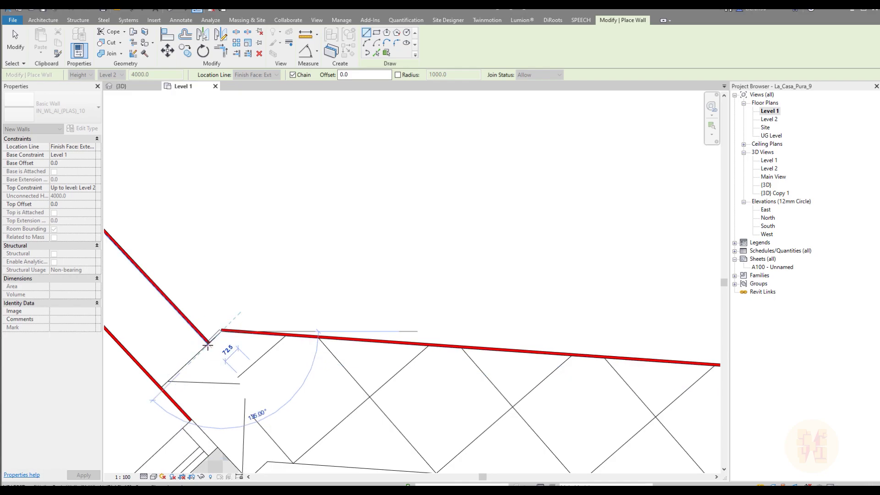
{"action": "left_click", "coordinate": [207, 344]}
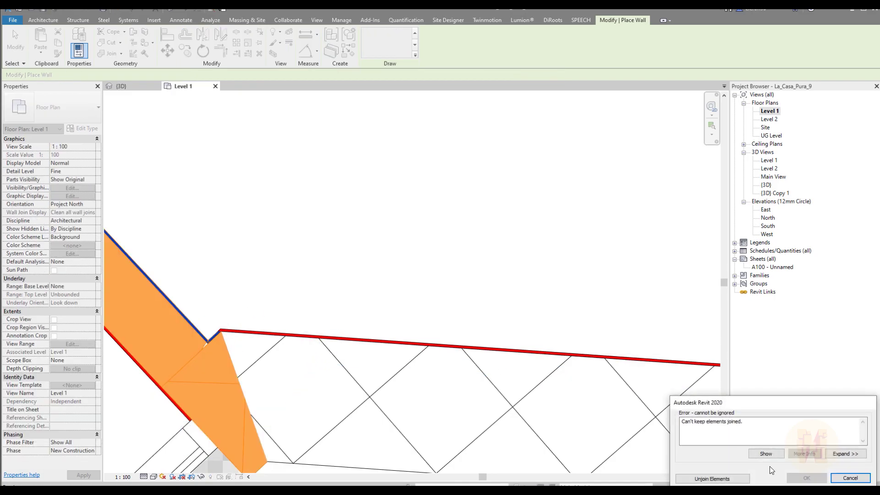
{"action": "left_click", "coordinate": [731, 480]}
{"action": "key", "text": "Escape"}
{"action": "key", "text": "Escape"}
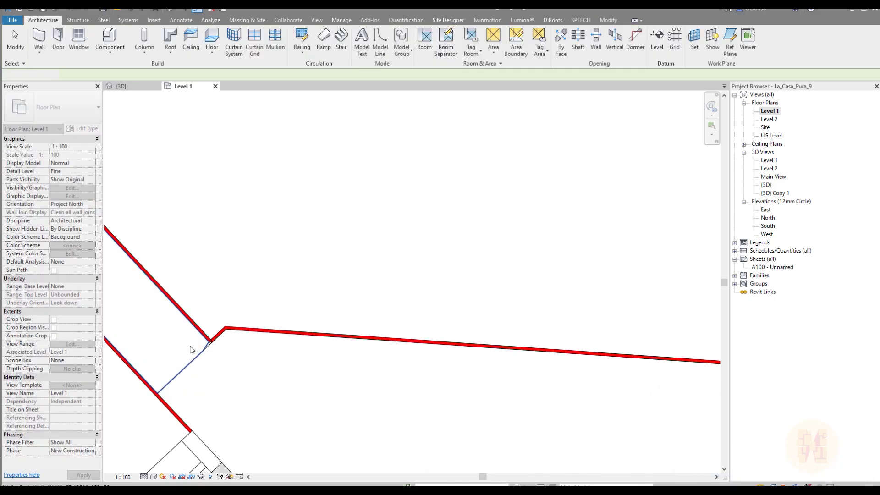
Trim the short plaster return and the diagonal plaster wall to a clean corner.
{"action": "scroll", "coordinate": [249, 369], "scroll_direction": "up", "scroll_amount": 3}
{"action": "left_click", "coordinate": [237, 350]}
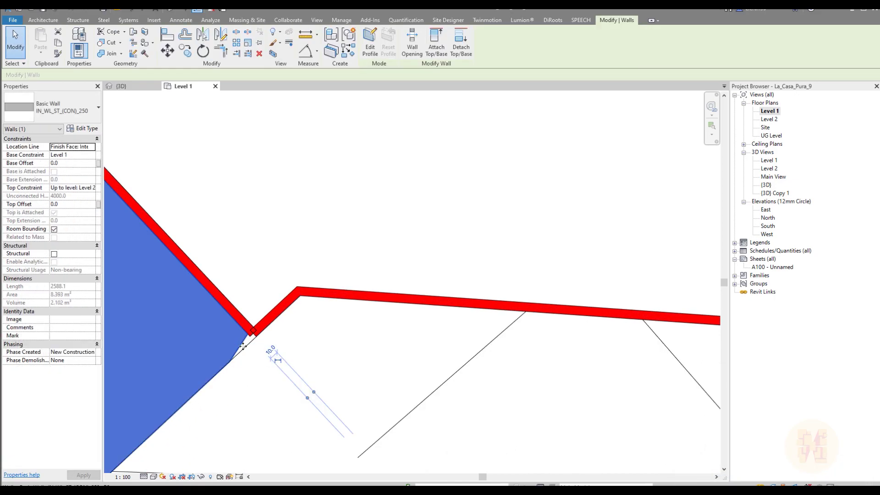
{"action": "middle_click_drag", "start_coordinate": [248, 351], "coordinate": [369, 304]}
{"action": "key", "text": "Escape"}
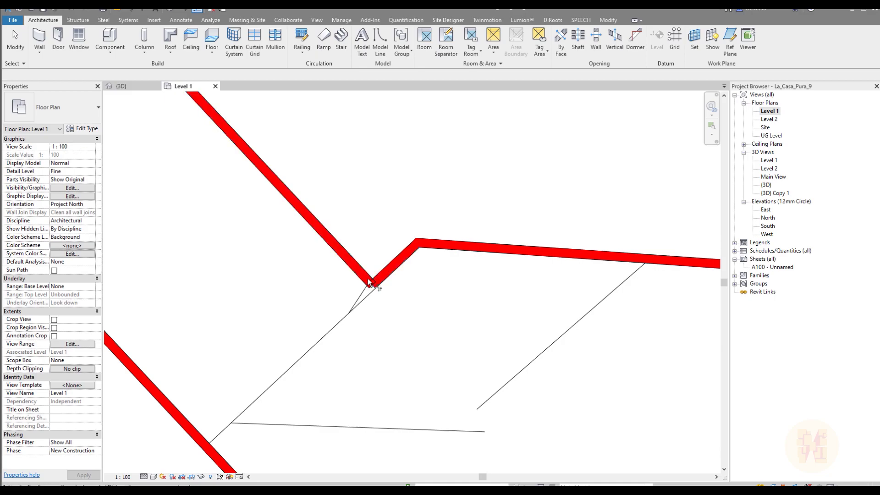
{"action": "left_click", "coordinate": [367, 276]}
{"action": "left_click_drag", "start_coordinate": [370, 288], "coordinate": [373, 291]}
{"action": "key", "text": "Escape"}
Adjust the end point of the diagonal 250 mm concrete wall to clean up its junction with the neighbouring wall.
{"action": "left_click", "coordinate": [353, 300]}
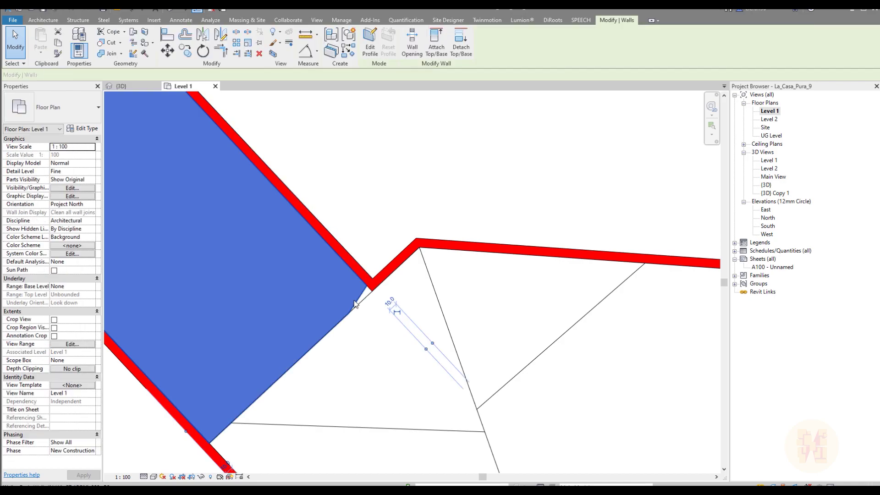
{"action": "scroll", "coordinate": [401, 332], "scroll_direction": "down", "scroll_amount": 4}
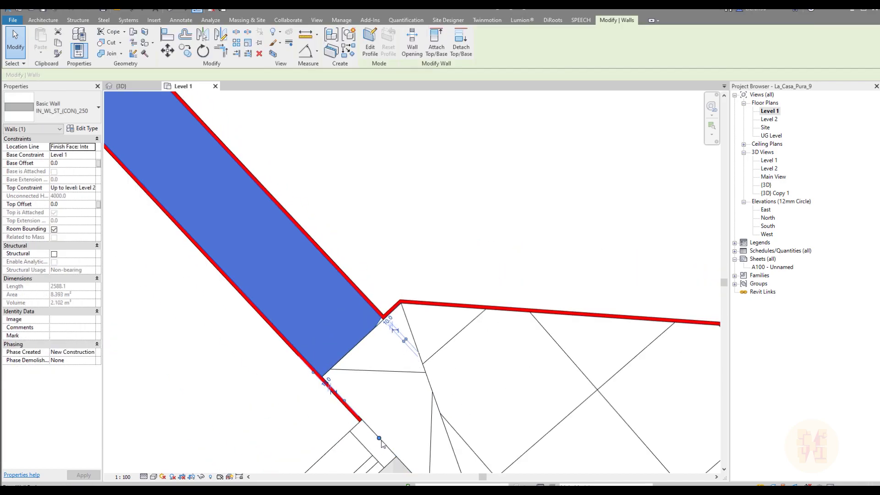
{"action": "mouse_move", "coordinate": [380, 439]}
{"action": "left_mouse_down"}
{"action": "mouse_move", "coordinate": [371, 430]}
{"action": "mouse_move", "coordinate": [379, 438]}
{"action": "left_mouse_up"}
{"action": "key", "text": "Escape"}
{"action": "scroll", "coordinate": [420, 336], "scroll_direction": "down", "scroll_amount": 3}
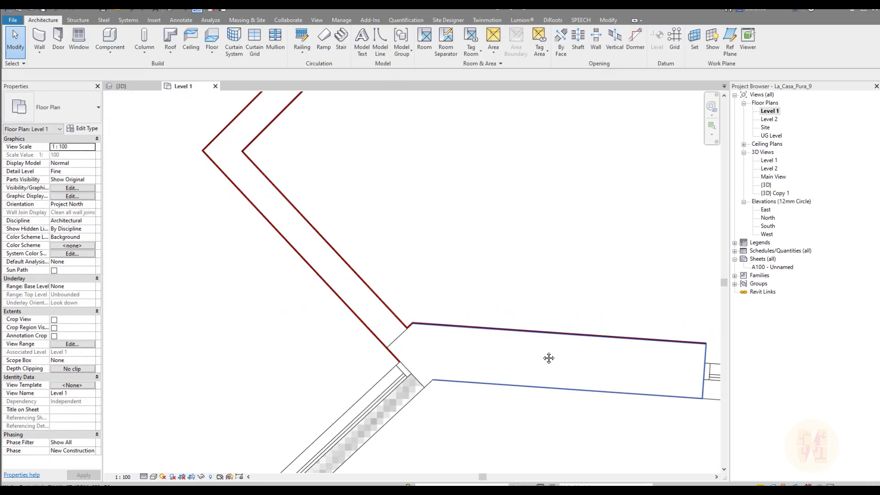
With Join Status set to Disallow, draw a plaster return about 175 mm long down the thick wall's end to the window.
{"action": "middle_click_drag", "start_coordinate": [549, 358], "coordinate": [284, 327]}
{"action": "scroll", "coordinate": [259, 325], "scroll_direction": "up", "scroll_amount": 4}
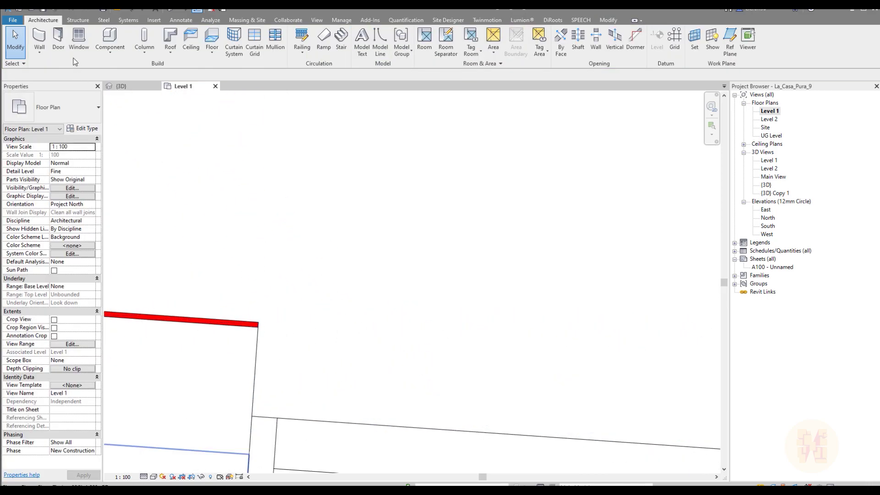
{"action": "key", "text": "w"}
{"action": "key", "text": "a"}
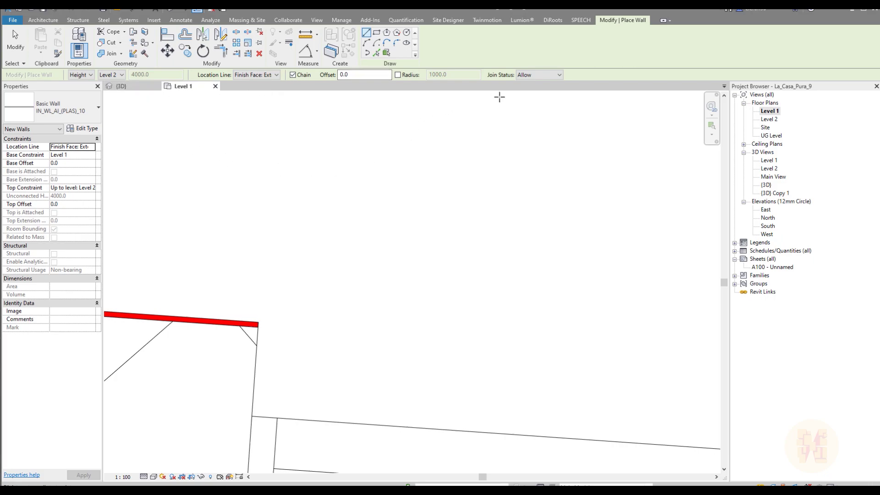
{"action": "left_click", "coordinate": [527, 91]}
{"action": "left_click", "coordinate": [258, 328]}
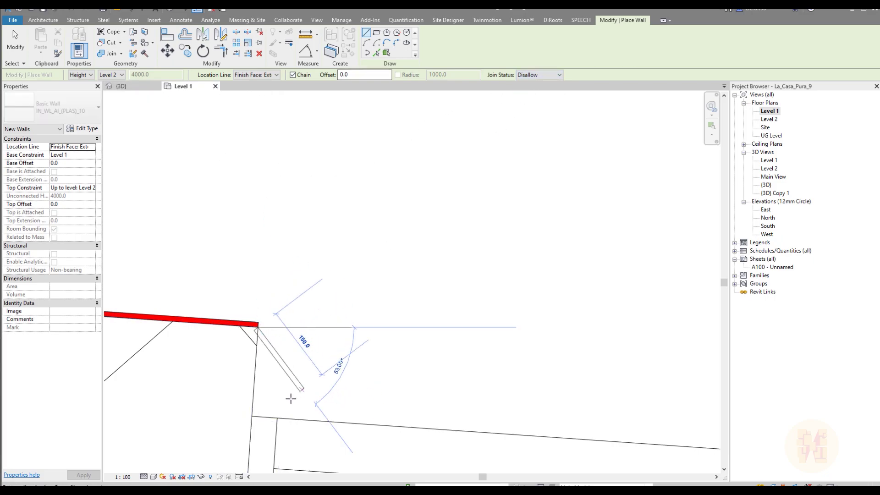
{"action": "left_click", "coordinate": [251, 416]}
{"action": "key", "text": "Escape"}
{"action": "key", "text": "Escape"}
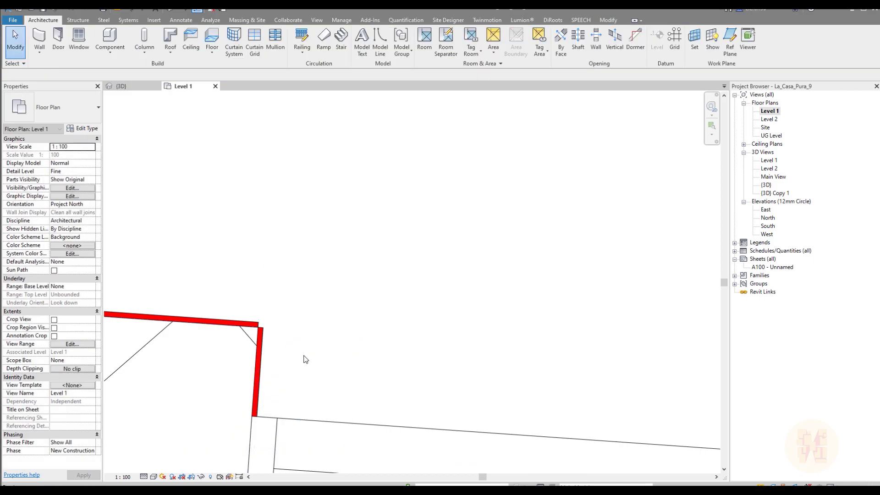
Join the upper end of the new plaster return with the adjoining finish wall at the corner.
{"action": "left_click", "coordinate": [259, 338]}
{"action": "right_click", "coordinate": [260, 331]}
{"action": "key", "text": "Escape"}
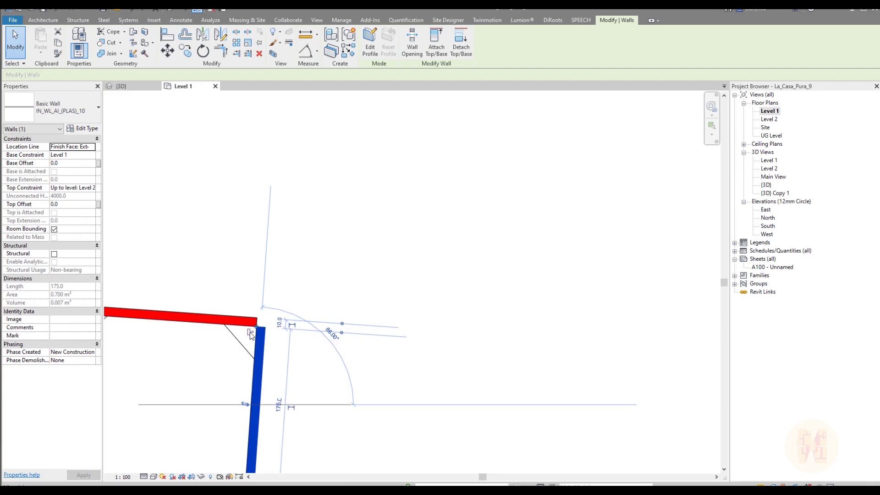
{"action": "key", "text": "Escape"}
Draw a plaster return from the slanted window's outer frame corner to the end of the existing finish, and select it.
{"action": "scroll", "coordinate": [334, 337], "scroll_direction": "down", "scroll_amount": 4}
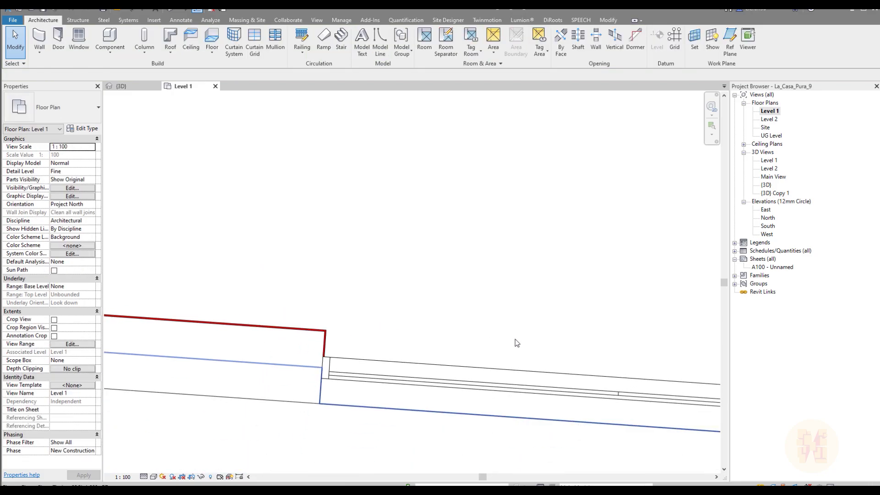
{"action": "middle_click_drag", "start_coordinate": [517, 340], "coordinate": [305, 358]}
{"action": "middle_click_drag", "start_coordinate": [688, 156], "coordinate": [427, 396]}
{"action": "scroll", "coordinate": [424, 262], "scroll_direction": "up", "scroll_amount": 2}
{"action": "left_click", "coordinate": [39, 39]}
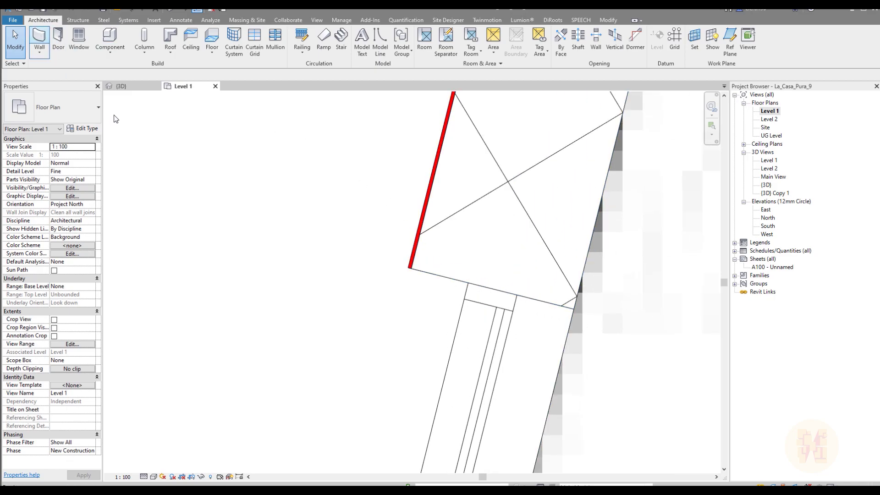
{"action": "left_click", "coordinate": [467, 284]}
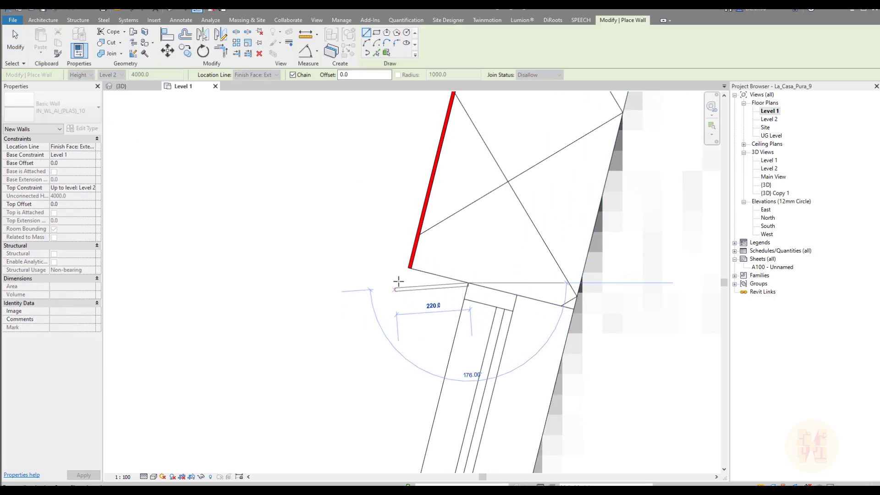
{"action": "left_click", "coordinate": [410, 270]}
{"action": "key", "text": "Escape"}
{"action": "key", "text": "Escape"}
{"action": "scroll", "coordinate": [414, 280], "scroll_direction": "up", "scroll_amount": 2}
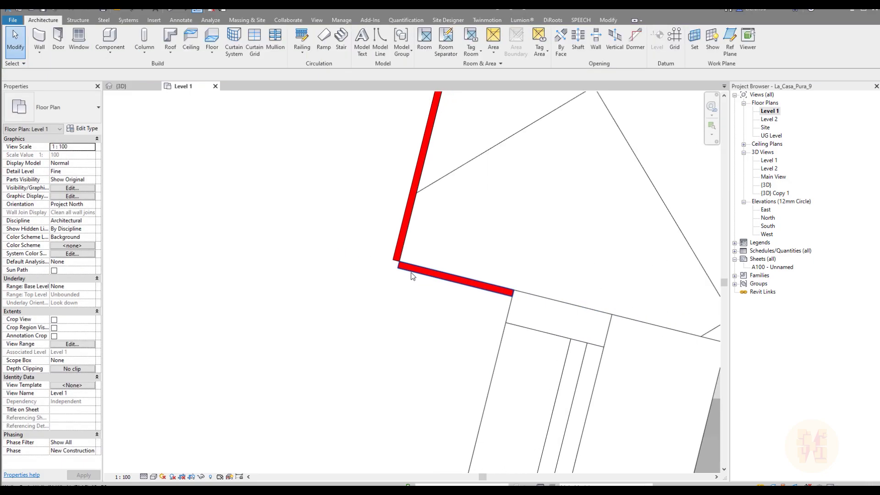
{"action": "left_click", "coordinate": [410, 267]}
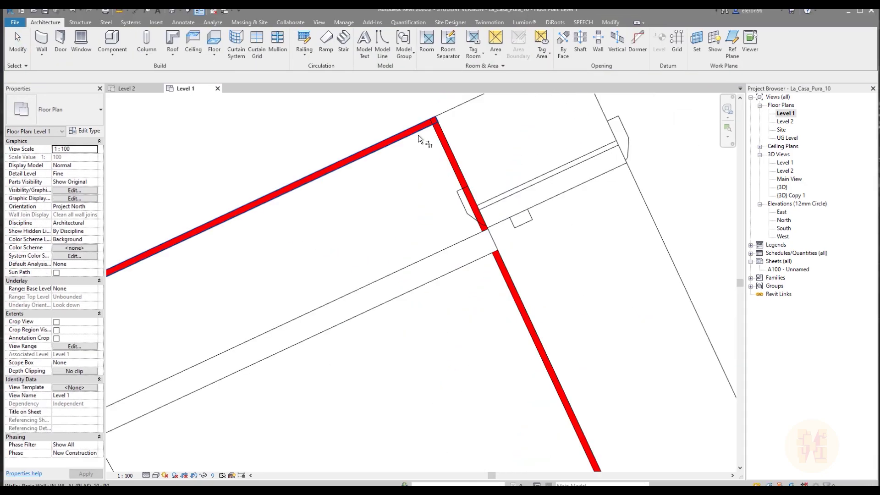
Trim the plaster walls to corners at the diagonal wall near the hinged door and at the next corner beside a door frame.
{"action": "scroll", "coordinate": [435, 135], "scroll_direction": "up", "scroll_amount": 3}
{"action": "middle_click_drag", "start_coordinate": [435, 135], "coordinate": [614, 96]}
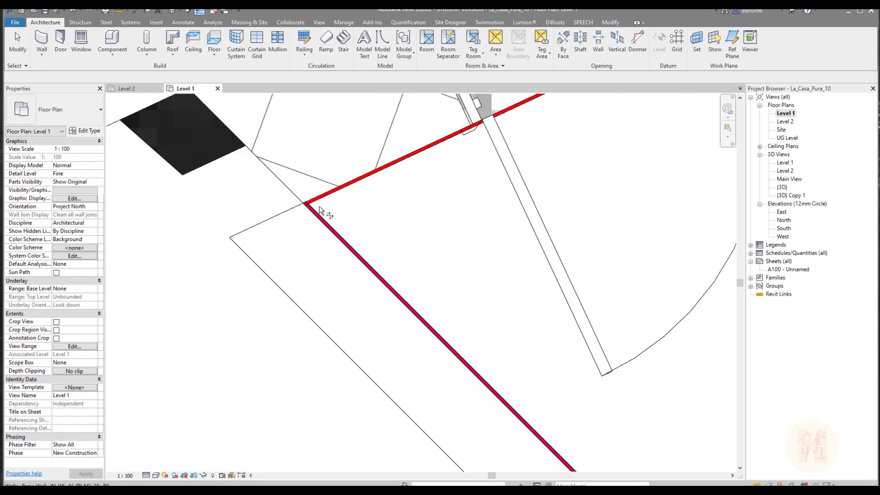
{"action": "key", "text": "t"}
{"action": "scroll", "coordinate": [323, 204], "scroll_direction": "up", "scroll_amount": 2}
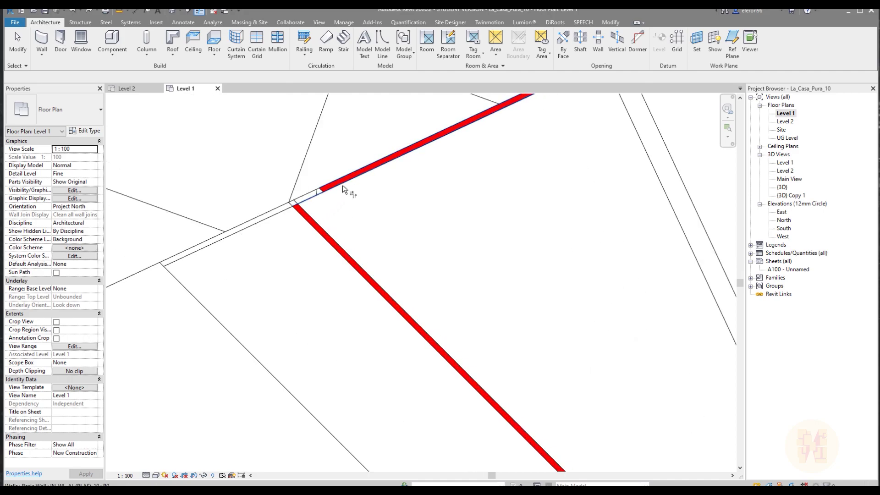
{"action": "left_click", "coordinate": [343, 185]}
{"action": "left_click", "coordinate": [323, 228]}
{"action": "scroll", "coordinate": [386, 222], "scroll_direction": "down", "scroll_amount": 5}
{"action": "middle_click_drag", "start_coordinate": [421, 438], "coordinate": [473, 193]}
{"action": "scroll", "coordinate": [353, 340], "scroll_direction": "up", "scroll_amount": 4}
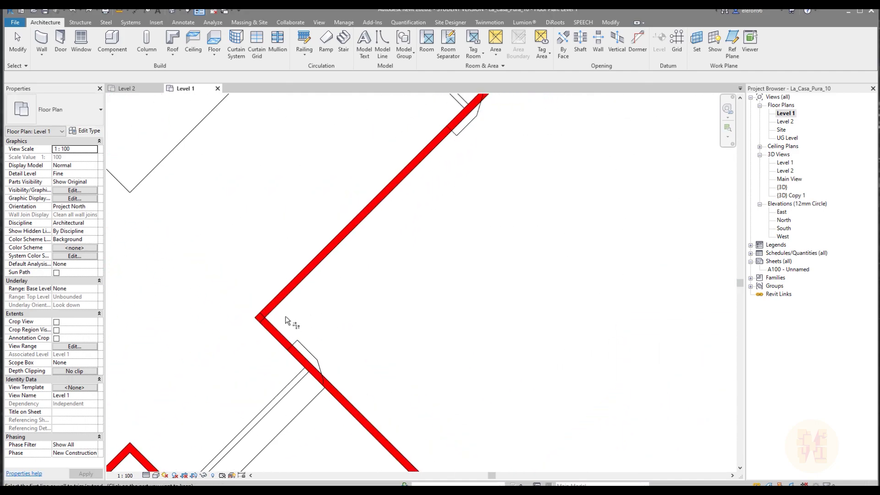
{"action": "left_click", "coordinate": [277, 298]}
{"action": "left_click", "coordinate": [271, 330]}
Trim the plaster walls to closed corners at the next two junctions of the diagonal interior walls.
{"action": "scroll", "coordinate": [271, 330], "scroll_direction": "down", "scroll_amount": 4}
{"action": "middle_click_drag", "start_coordinate": [391, 269], "coordinate": [267, 95]}
{"action": "scroll", "coordinate": [415, 407], "scroll_direction": "up", "scroll_amount": 4}
{"action": "left_click", "coordinate": [289, 328]}
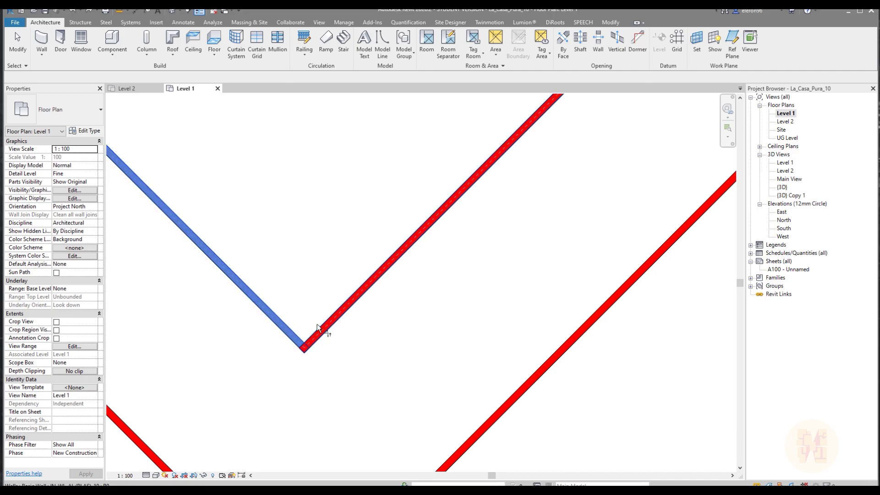
{"action": "left_click", "coordinate": [321, 329]}
{"action": "scroll", "coordinate": [323, 329], "scroll_direction": "down", "scroll_amount": 4}
{"action": "middle_click_drag", "start_coordinate": [483, 226], "coordinate": [389, 325]}
{"action": "scroll", "coordinate": [349, 306], "scroll_direction": "up", "scroll_amount": 4}
{"action": "left_click", "coordinate": [344, 313]}
{"action": "left_click", "coordinate": [358, 280]}
{"action": "scroll", "coordinate": [357, 281], "scroll_direction": "down", "scroll_amount": 3}
{"action": "middle_click_drag", "start_coordinate": [363, 114], "coordinate": [341, 251]}
{"action": "scroll", "coordinate": [341, 250], "scroll_direction": "up", "scroll_amount": 2}
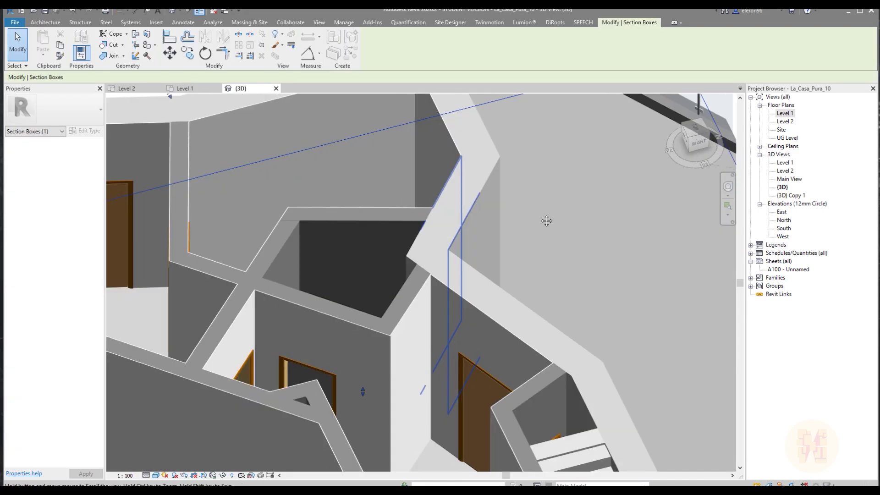
Examine the uncovered inner faces and wall junctions of the enclosed angular shaft in the 3D view.
{"action": "middle_click_drag", "start_coordinate": [546, 221], "coordinate": [598, 269], "text": "shift"}
{"action": "scroll", "coordinate": [598, 270], "scroll_direction": "down", "scroll_amount": 3}
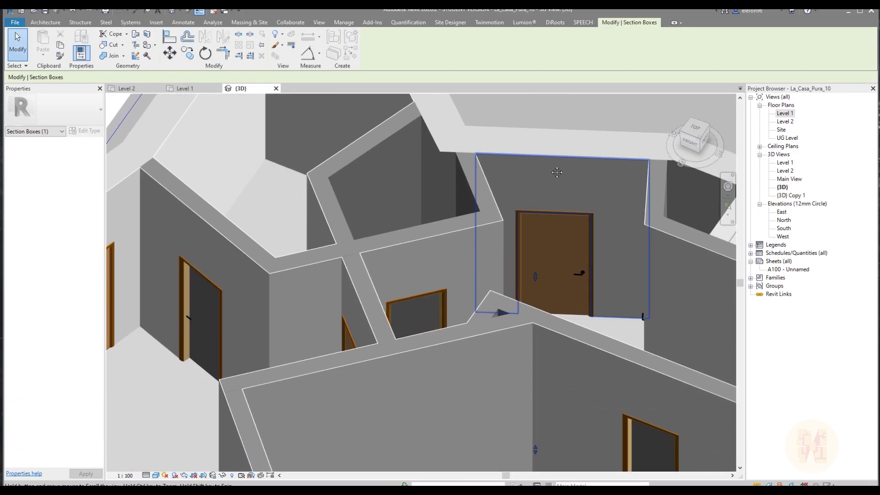
{"action": "scroll", "coordinate": [401, 177], "scroll_direction": "up", "scroll_amount": 3}
{"action": "scroll", "coordinate": [318, 200], "scroll_direction": "up", "scroll_amount": 4}
{"action": "scroll", "coordinate": [308, 180], "scroll_direction": "down", "scroll_amount": 3}
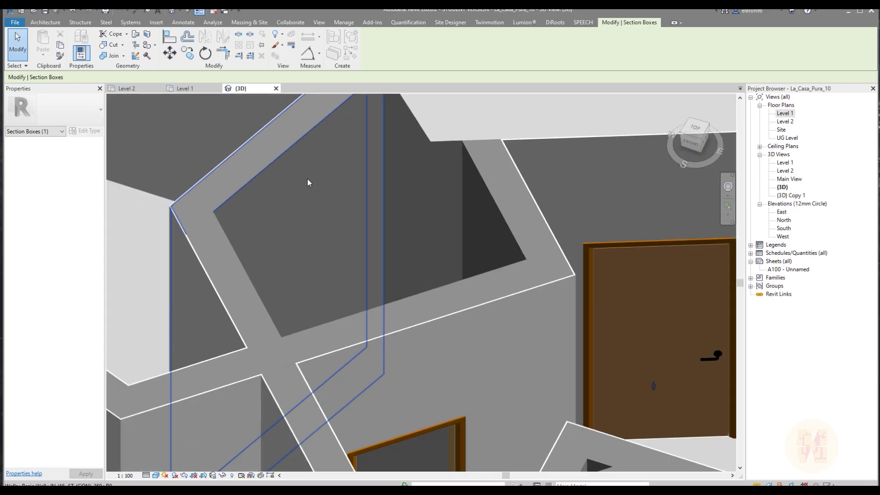
{"action": "scroll", "coordinate": [367, 141], "scroll_direction": "down", "scroll_amount": 1}
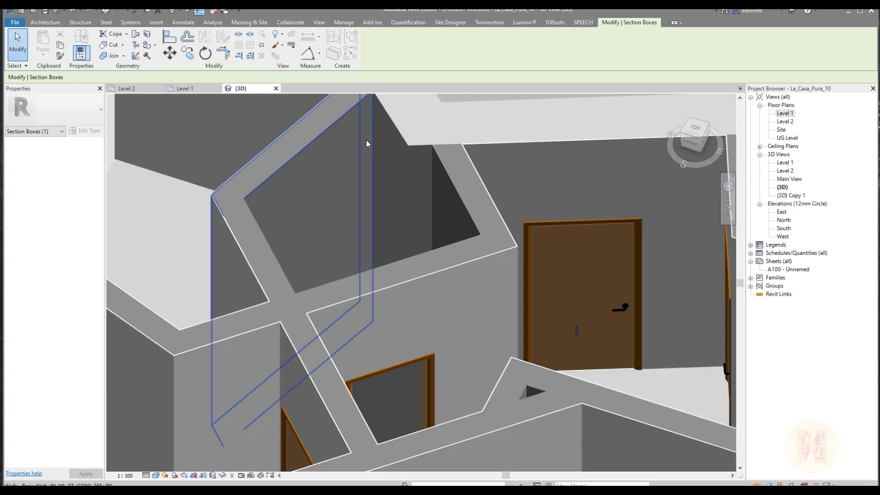
{"action": "middle_click_drag", "start_coordinate": [367, 141], "coordinate": [671, 118], "text": "shift"}
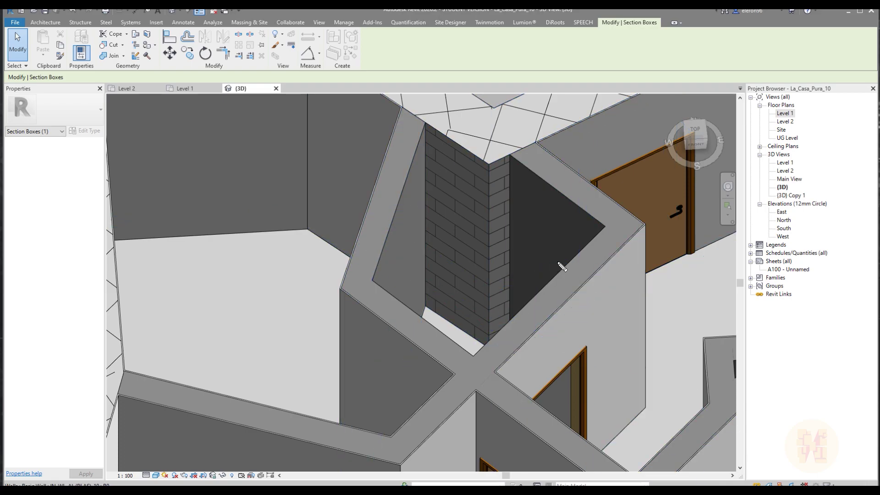
{"action": "mouse_move", "coordinate": [550, 150]}
{"action": "left_mouse_down"}
{"action": "mouse_move", "coordinate": [429, 379]}
{"action": "mouse_move", "coordinate": [543, 131]}
{"action": "left_mouse_up"}
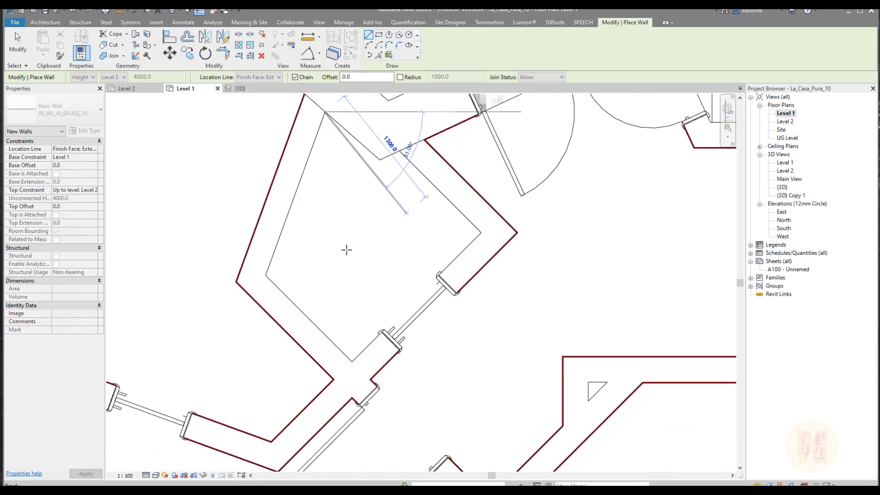
Draw 10 mm plaster walls along the shaft's inner faces through its three corners, ending at the slanted exterior wall.
{"action": "scroll", "coordinate": [232, 282], "scroll_direction": "up", "scroll_amount": 4}
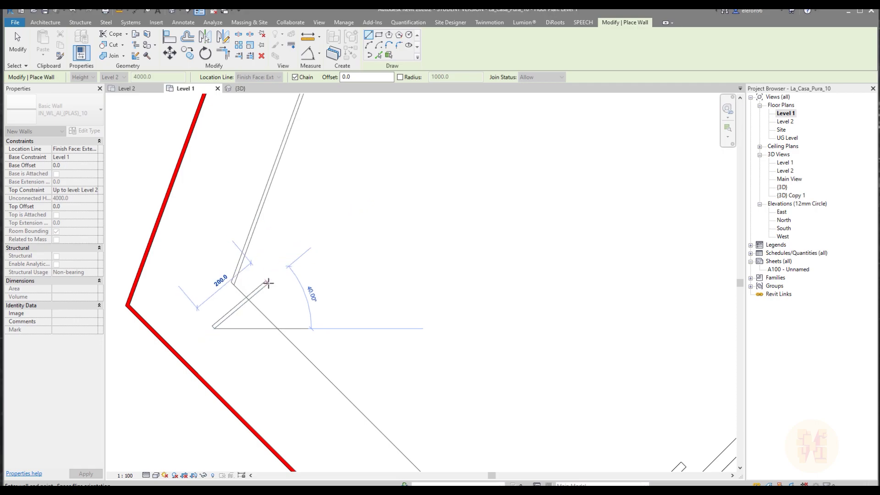
{"action": "left_click", "coordinate": [232, 282]}
{"action": "middle_click_drag", "start_coordinate": [393, 262], "coordinate": [231, 82]}
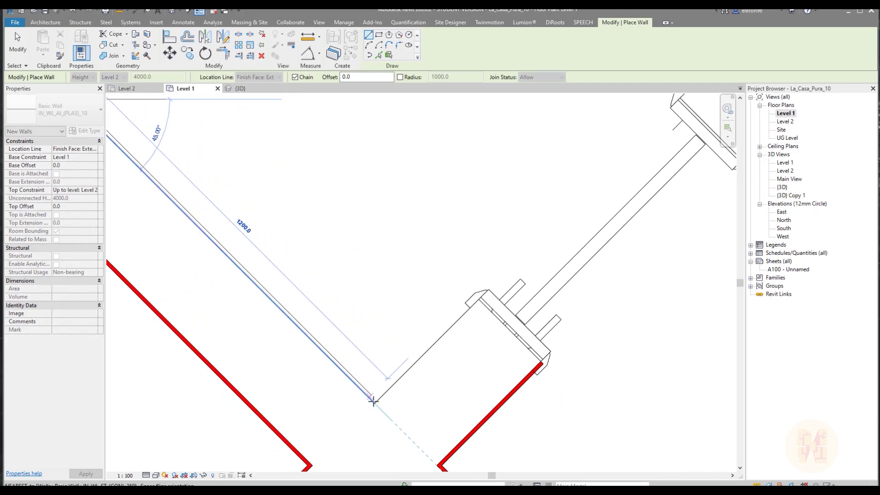
{"action": "left_click", "coordinate": [373, 403]}
{"action": "middle_click_drag", "start_coordinate": [474, 250], "coordinate": [334, 408]}
{"action": "scroll", "coordinate": [334, 408], "scroll_direction": "down", "scroll_amount": 1}
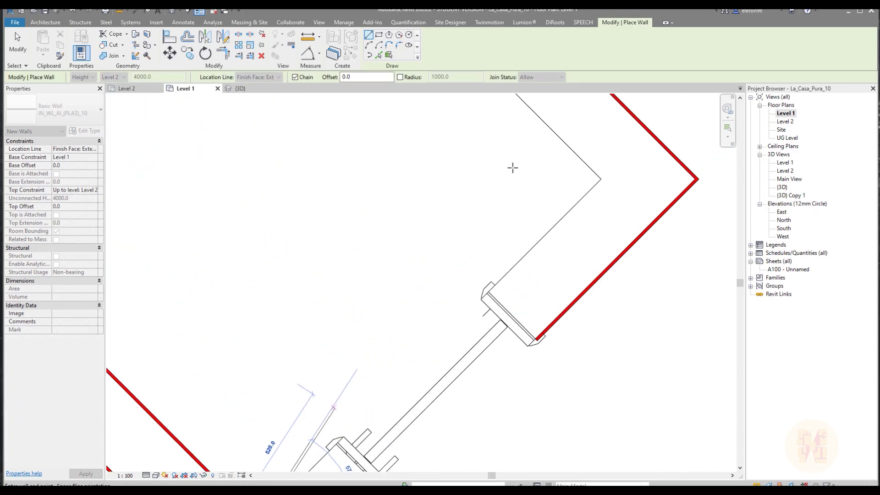
{"action": "left_click", "coordinate": [600, 179]}
{"action": "middle_click_drag", "start_coordinate": [448, 116], "coordinate": [524, 364]}
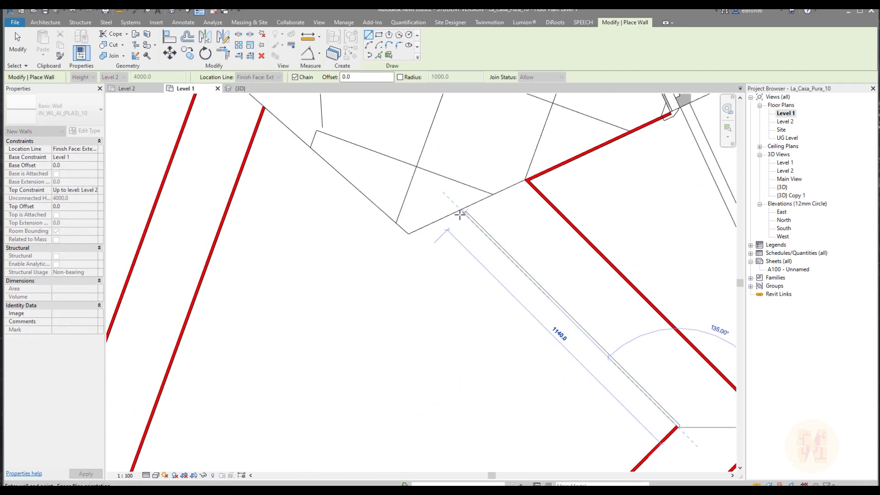
{"action": "left_click", "coordinate": [460, 211]}
{"action": "key", "text": "Escape"}
{"action": "key", "text": "Escape"}
Try to draw a short plaster return from the last finish's end to the exterior wall's tip inside the shaft.
{"action": "left_click", "coordinate": [460, 212]}
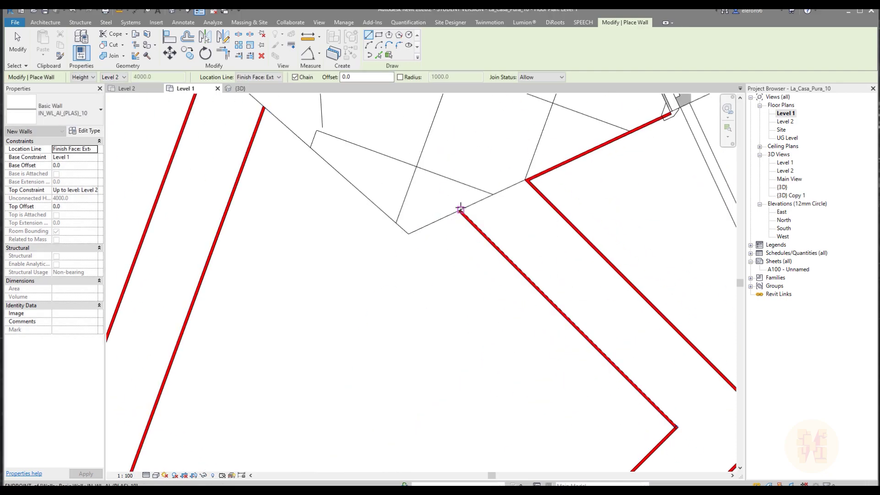
{"action": "left_click", "coordinate": [409, 235]}
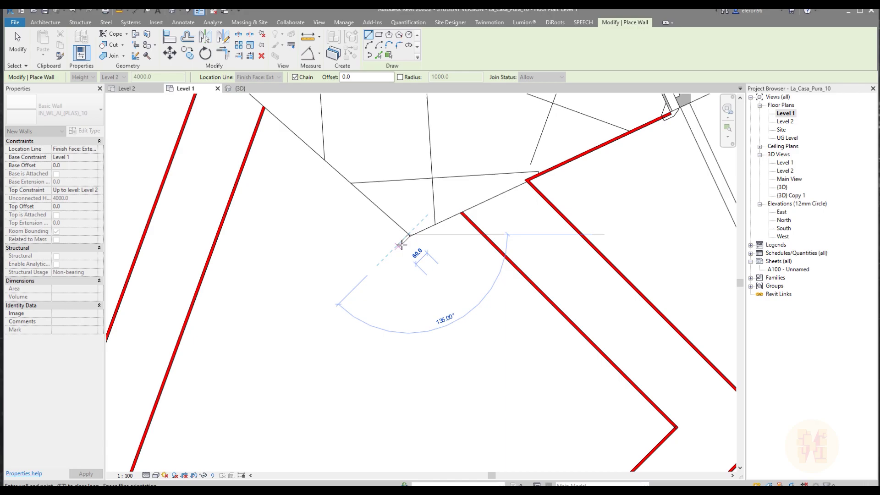
{"action": "key", "text": "Escape"}
{"action": "scroll", "coordinate": [407, 224], "scroll_direction": "up", "scroll_amount": 2}
{"action": "scroll", "coordinate": [457, 231], "scroll_direction": "down", "scroll_amount": 2}
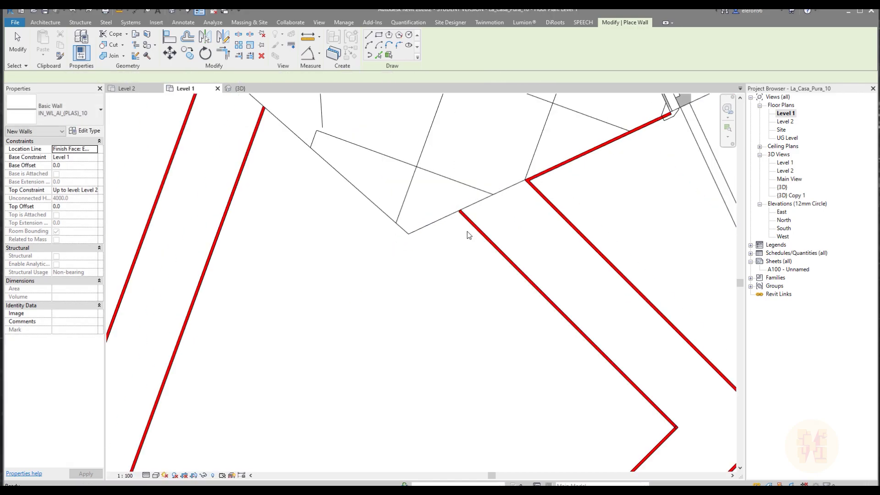
Draw a plaster return about 213 mm long to the exterior wall's tip, and trim it to a corner with the shaft's diagonal finish.
{"action": "scroll", "coordinate": [444, 222], "scroll_direction": "up", "scroll_amount": 3}
{"action": "left_click", "coordinate": [487, 189]}
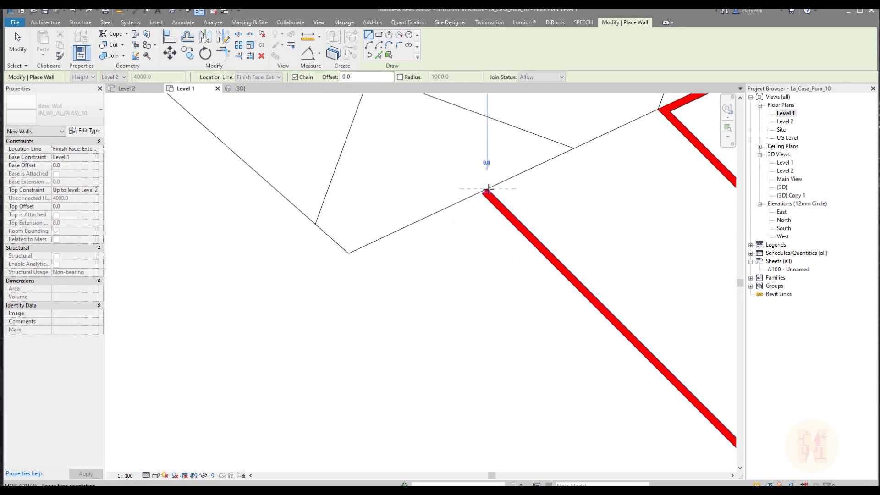
{"action": "left_click", "coordinate": [349, 254]}
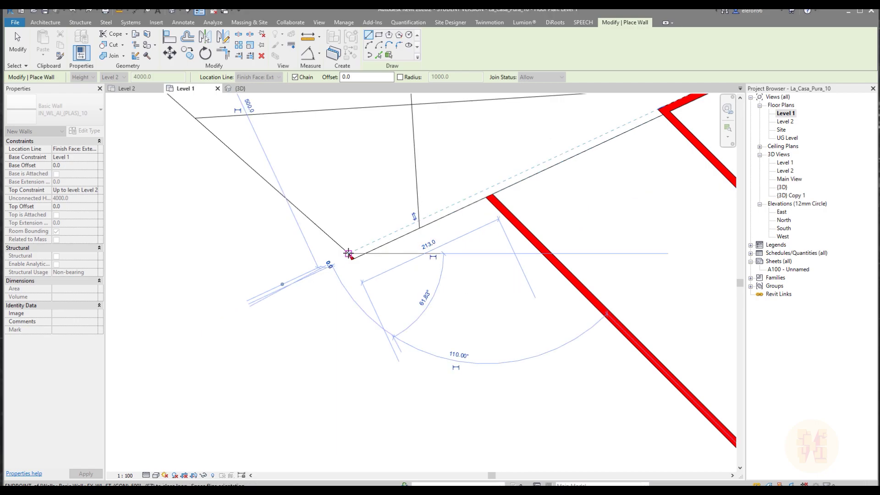
{"action": "scroll", "coordinate": [315, 258], "scroll_direction": "down", "scroll_amount": 2}
{"action": "middle_click_drag", "start_coordinate": [267, 224], "coordinate": [469, 308]}
{"action": "middle_click_drag", "start_coordinate": [299, 140], "coordinate": [347, 217]}
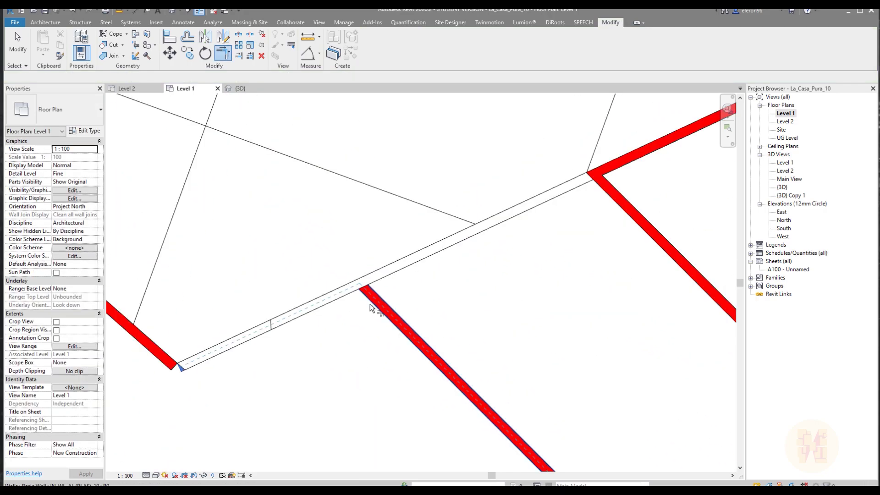
{"action": "left_click", "coordinate": [369, 303]}
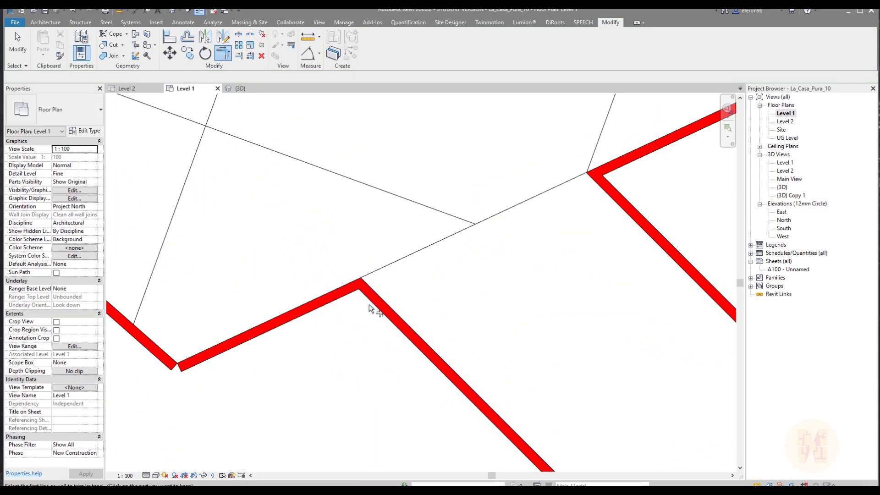
Trim the short return and the other plaster finish to a closed corner at the exterior wall's tip.
{"action": "scroll", "coordinate": [358, 305], "scroll_direction": "down", "scroll_amount": 2}
{"action": "middle_click_drag", "start_coordinate": [338, 330], "coordinate": [459, 305]}
{"action": "scroll", "coordinate": [378, 312], "scroll_direction": "up", "scroll_amount": 6}
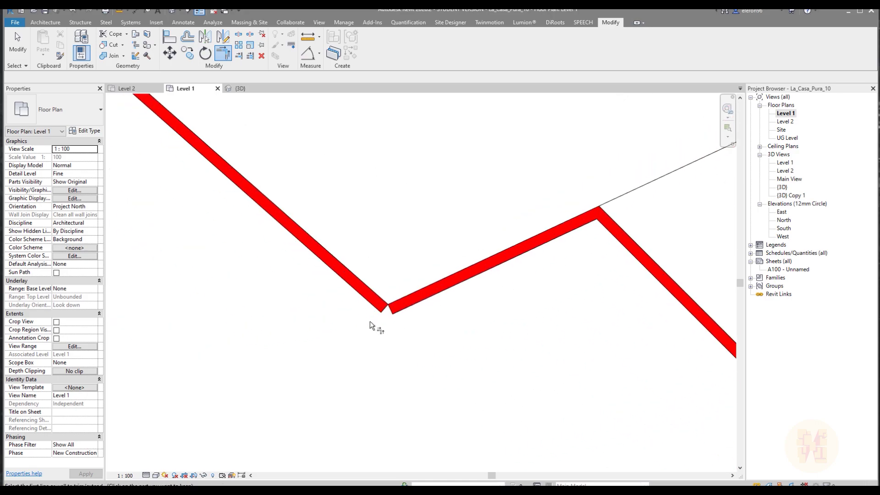
{"action": "left_click", "coordinate": [406, 304]}
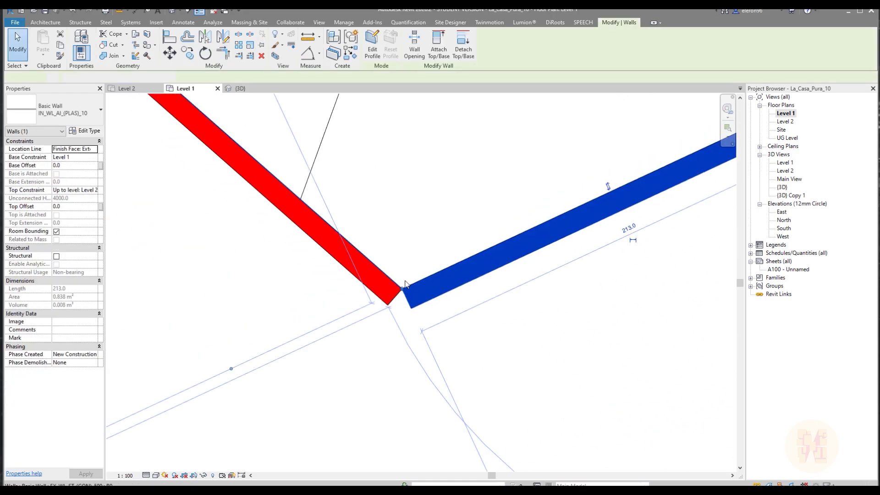
{"action": "left_click", "coordinate": [419, 315]}
{"action": "left_click", "coordinate": [377, 299]}
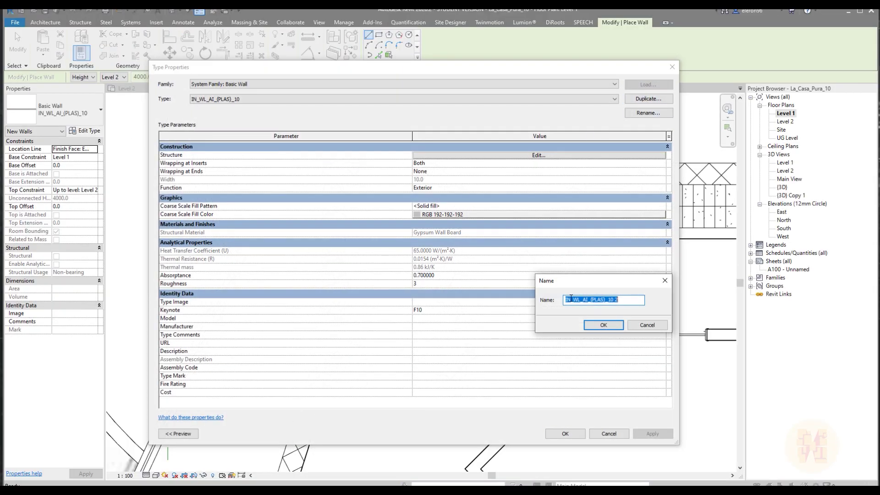
Duplicate the wall type EX_WL_ST_(CON)_300 as EX_WL_FINISH_(TILE)_50.
{"action": "key", "text": "Escape"}
{"action": "left_click", "coordinate": [267, 100]}
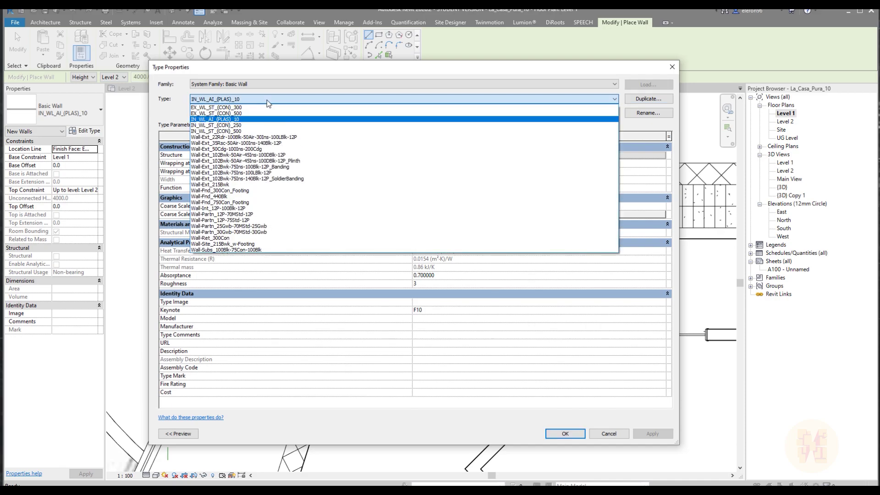
{"action": "left_click", "coordinate": [250, 114]}
{"action": "left_click", "coordinate": [649, 99]}
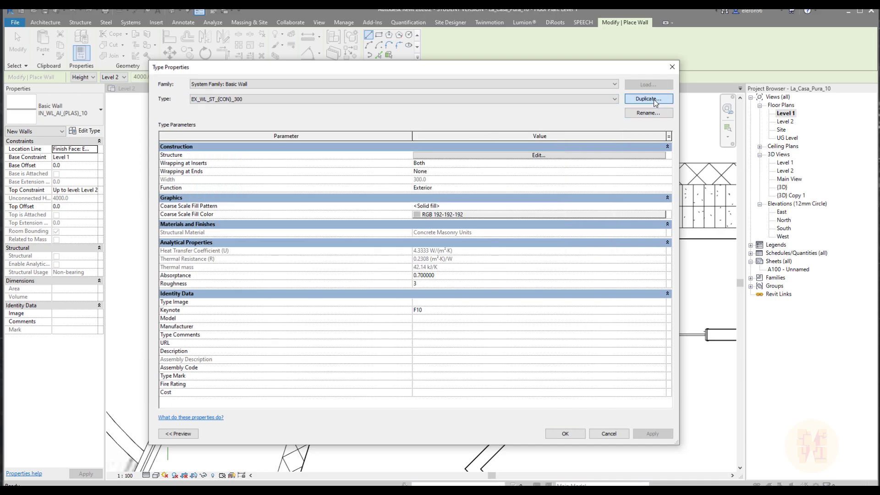
{"action": "left_click", "coordinate": [602, 299]}
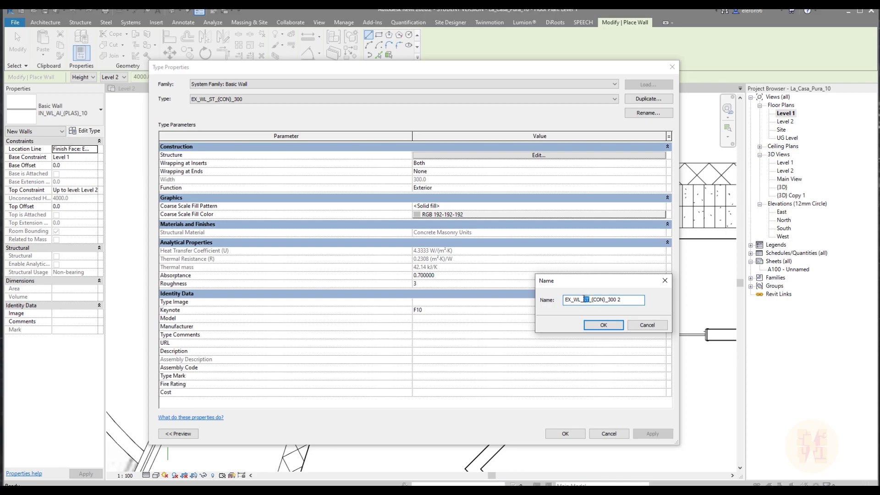
{"action": "type", "text": "FINISH"}
{"action": "left_click", "coordinate": [603, 325]}
Set the tile wall's layer to Finish 1 [4] with material Brick, Soldier Course, and open its thickness for editing.
{"action": "left_click", "coordinate": [540, 155]}
{"action": "left_click", "coordinate": [295, 154]}
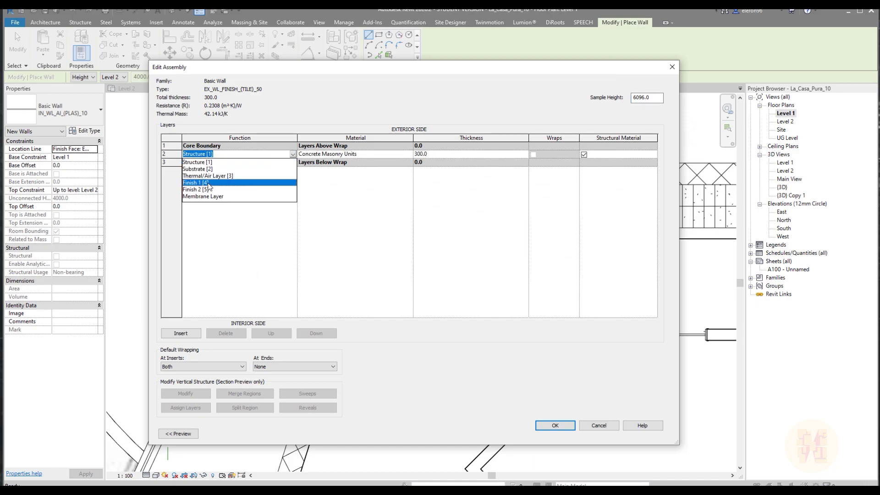
{"action": "left_click", "coordinate": [206, 187]}
{"action": "left_click", "coordinate": [410, 154]}
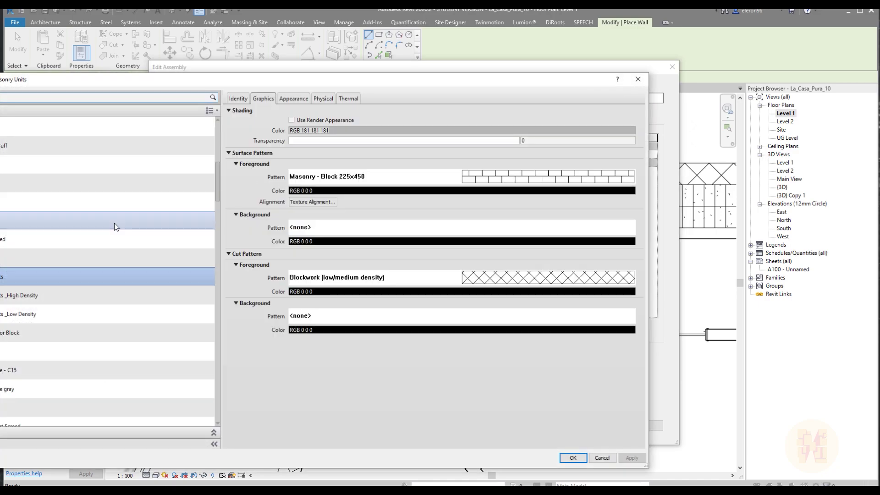
{"action": "left_click_drag", "start_coordinate": [259, 77], "coordinate": [436, 75]}
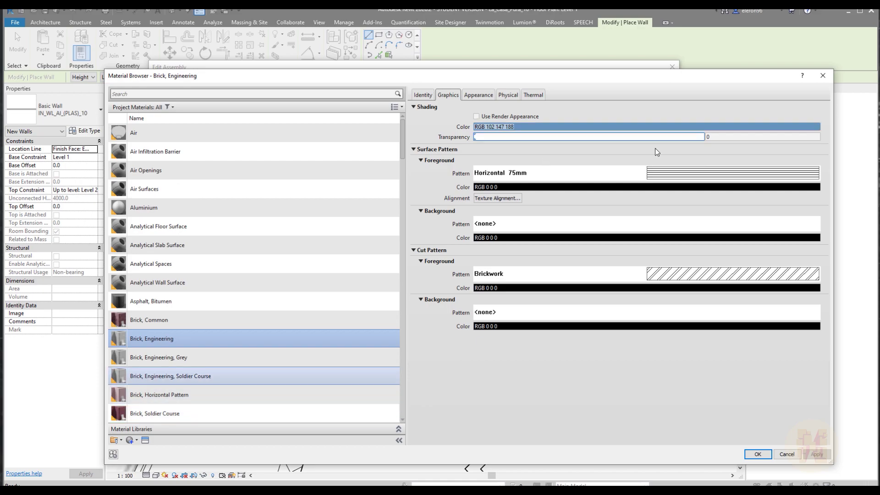
{"action": "left_click", "coordinate": [316, 413]}
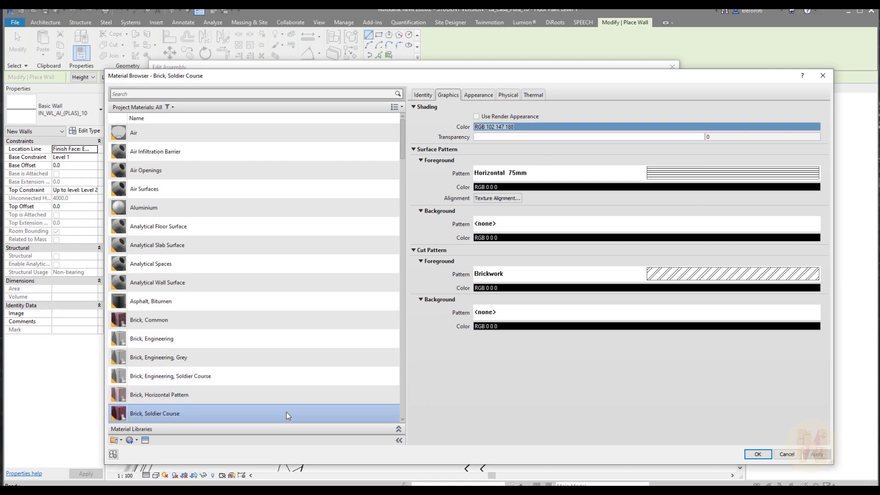
{"action": "left_click", "coordinate": [758, 454]}
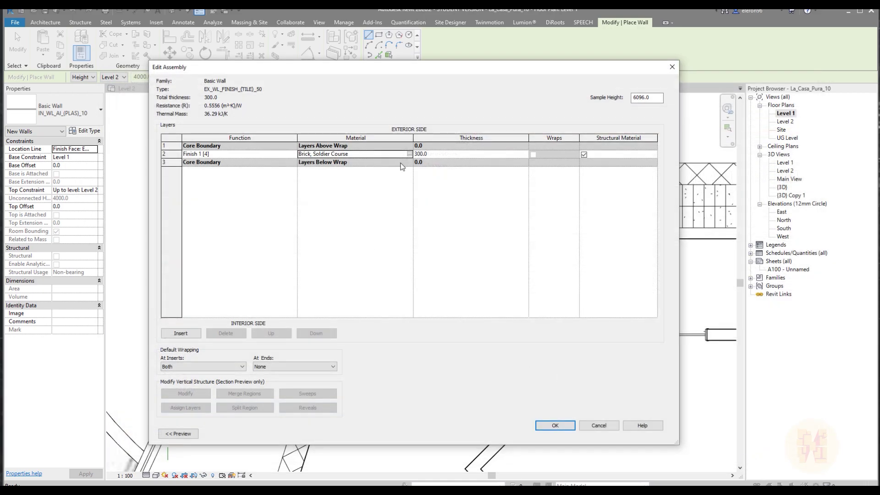
{"action": "left_click", "coordinate": [453, 156]}
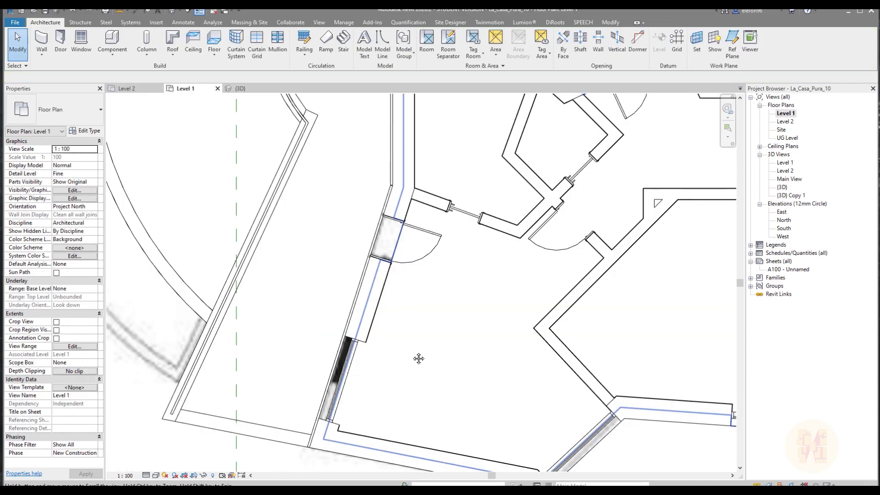
Duplicate the Finishes view filter for the Level 1 plan and rename the copy Finishes Exterior.
{"action": "key", "text": "v"}
{"action": "key", "text": "g"}
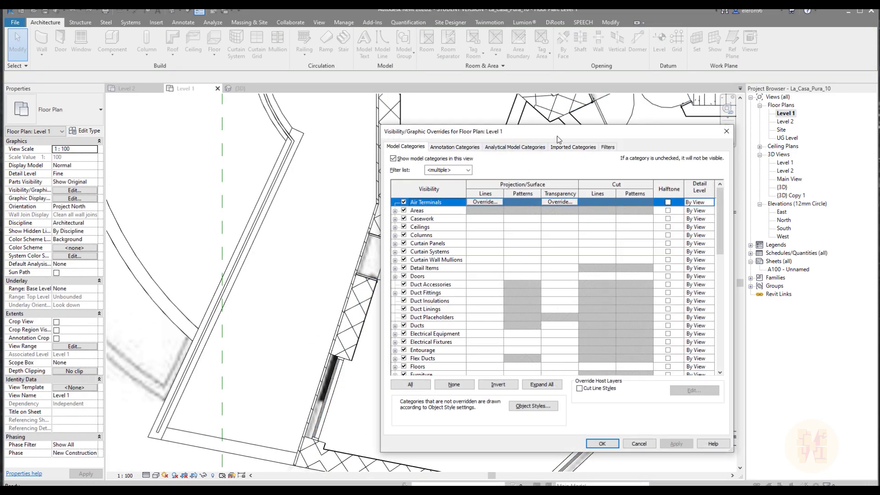
{"action": "left_click", "coordinate": [607, 147]}
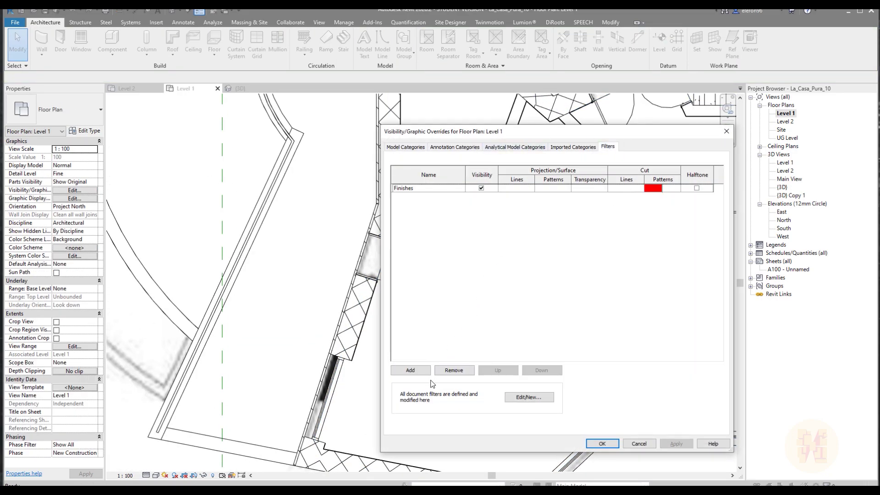
{"action": "left_click", "coordinate": [529, 397]}
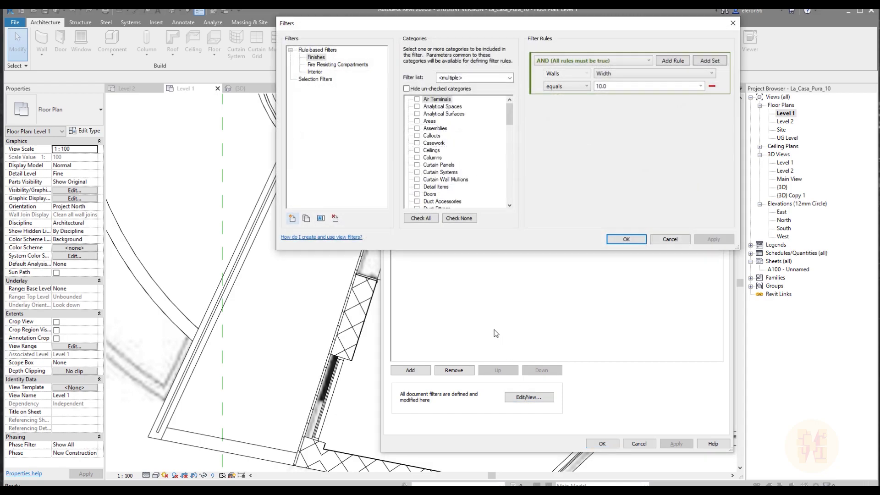
{"action": "left_click", "coordinate": [321, 219]}
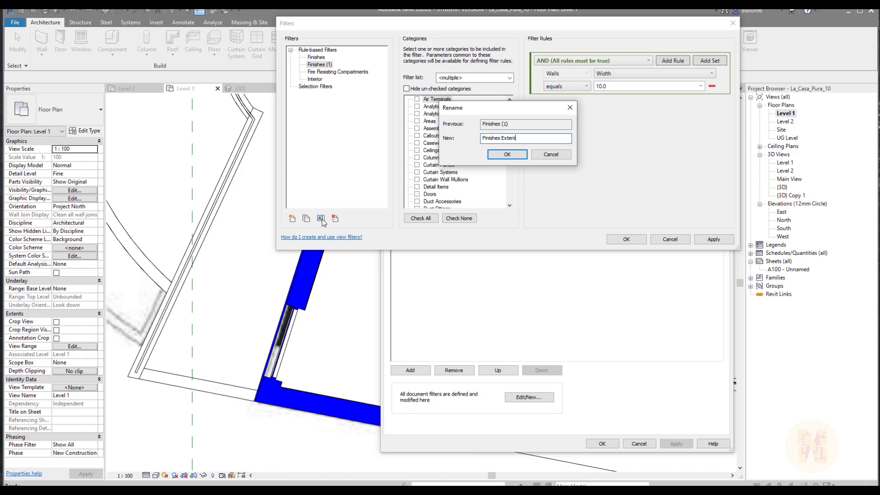
{"action": "left_click", "coordinate": [508, 155]}
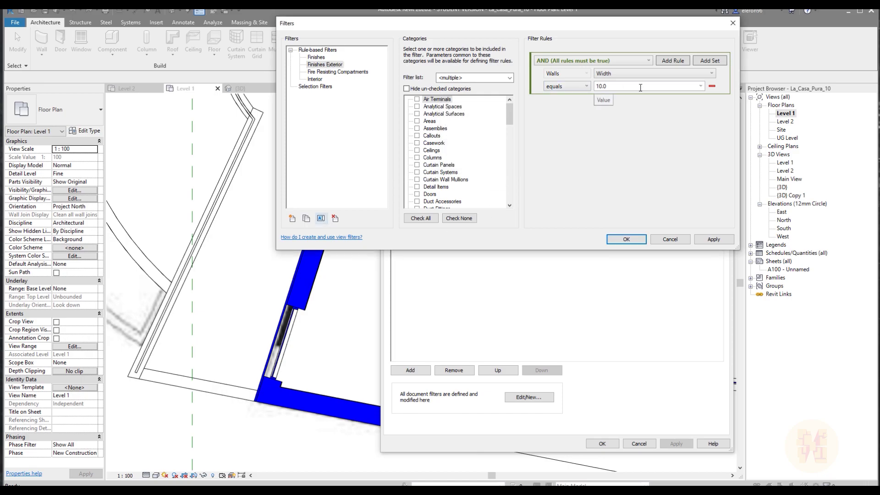
Set the Finishes Exterior filter's wall width rule to equal 50.0 and add the filter to the Level 1 plan's overrides.
{"action": "left_click", "coordinate": [702, 87]}
{"action": "left_click", "coordinate": [623, 105]}
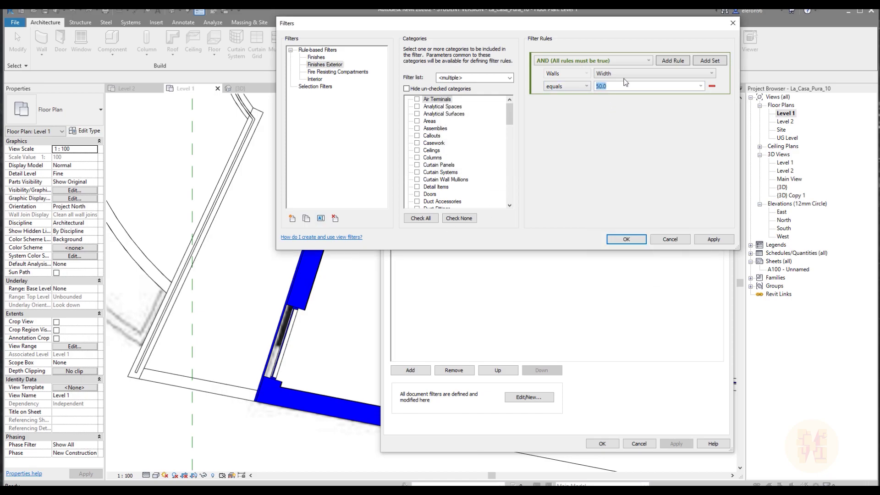
{"action": "left_click", "coordinate": [627, 238]}
{"action": "left_click", "coordinate": [411, 370]}
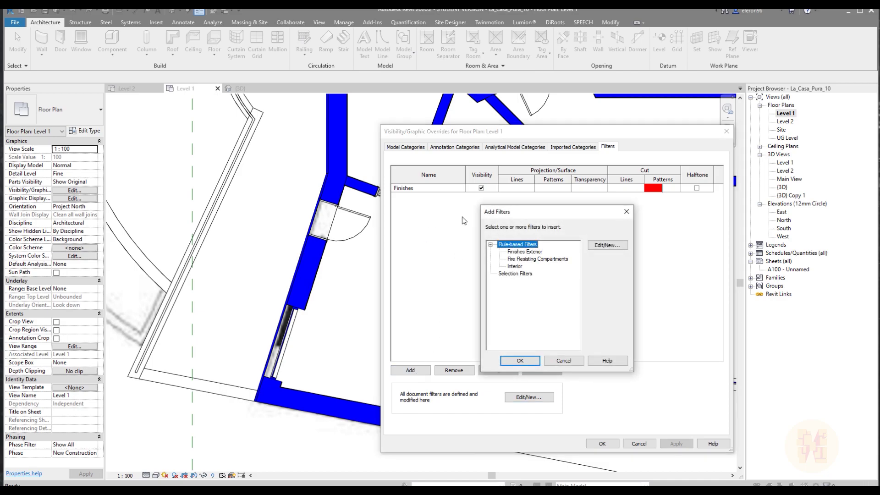
{"action": "left_click", "coordinate": [522, 251]}
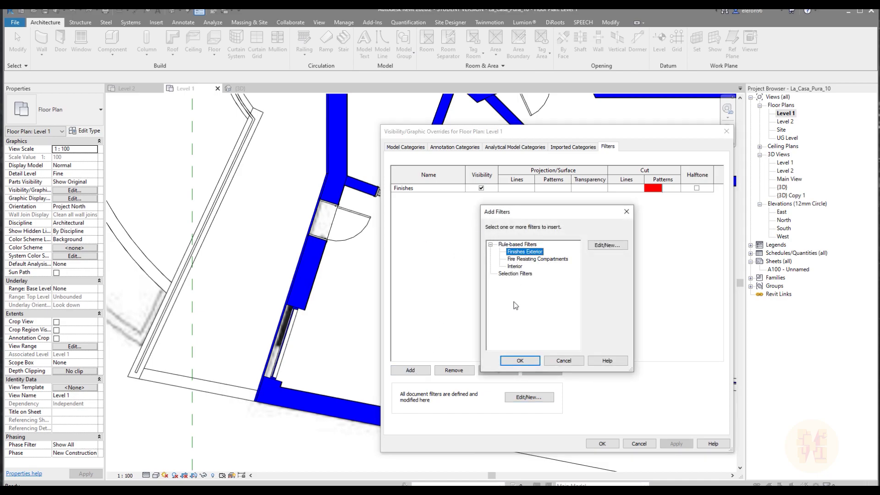
{"action": "left_click", "coordinate": [516, 360]}
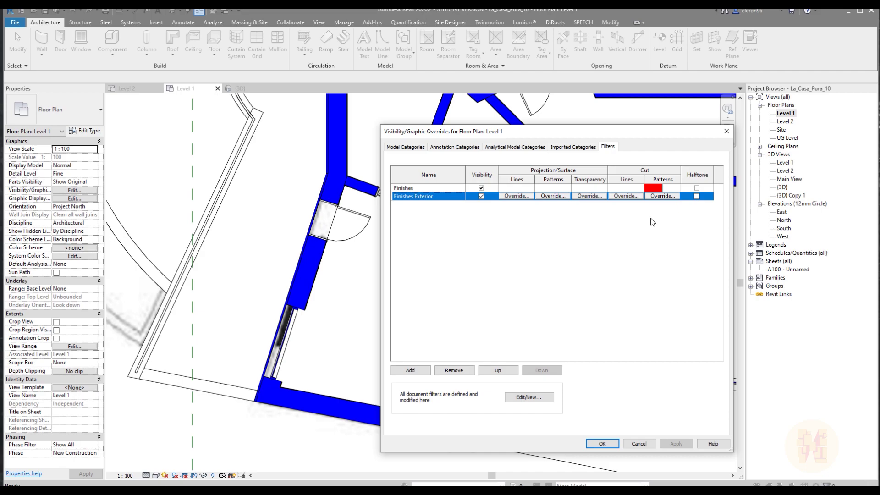
Override the Finishes Exterior filter's cut pattern with a blue solid fill foreground and apply the Level 1 graphic overrides.
{"action": "left_click", "coordinate": [662, 197]}
{"action": "left_click", "coordinate": [569, 263]}
{"action": "left_click", "coordinate": [545, 280]}
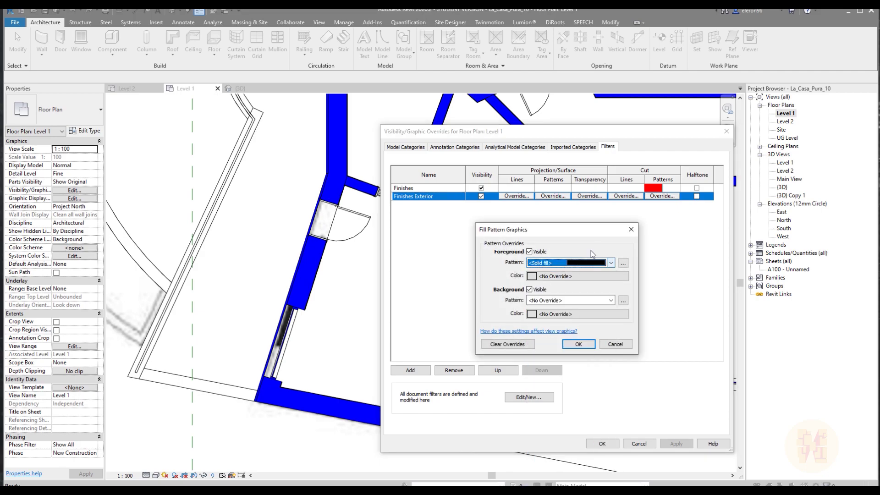
{"action": "left_click", "coordinate": [565, 278]}
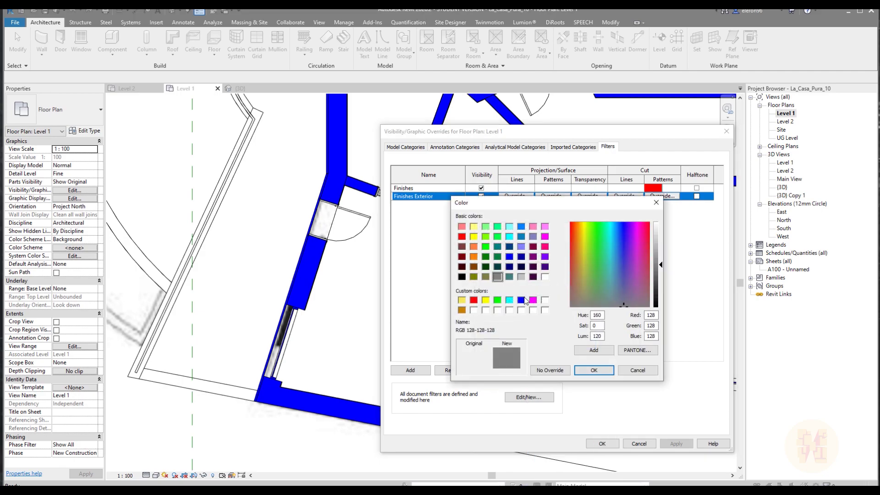
{"action": "left_click", "coordinate": [522, 300]}
{"action": "left_click", "coordinate": [594, 370]}
{"action": "left_click", "coordinate": [578, 344]}
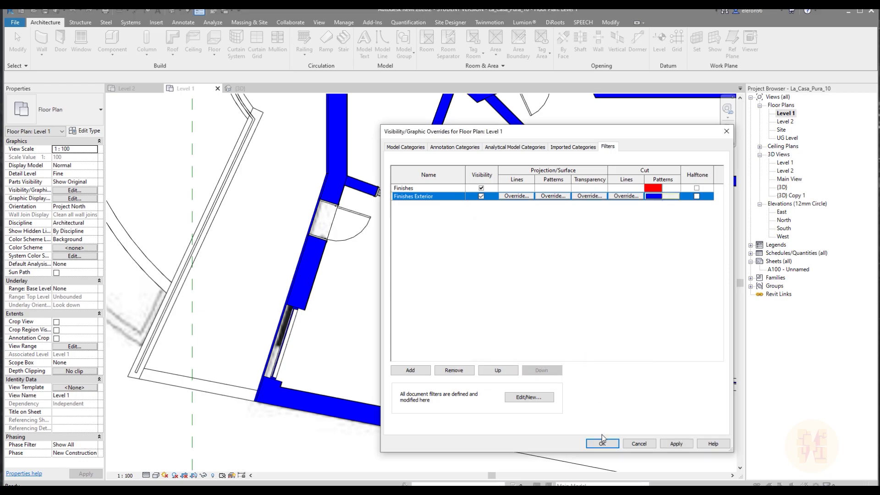
{"action": "left_click", "coordinate": [602, 444]}
Inspect the exterior tile finish at the wall end in plan and along the facade in the {3D} view.
{"action": "middle_click_drag", "start_coordinate": [383, 348], "coordinate": [426, 383]}
{"action": "left_click", "coordinate": [425, 383]}
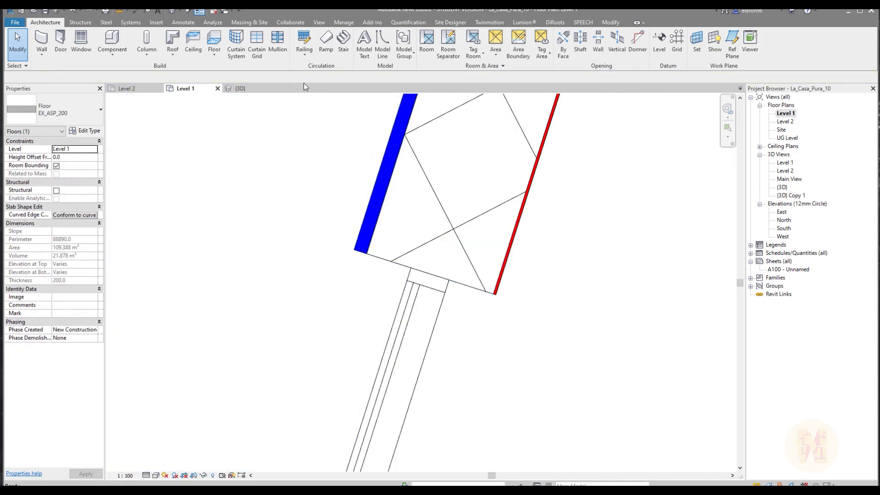
{"action": "left_click", "coordinate": [239, 88]}
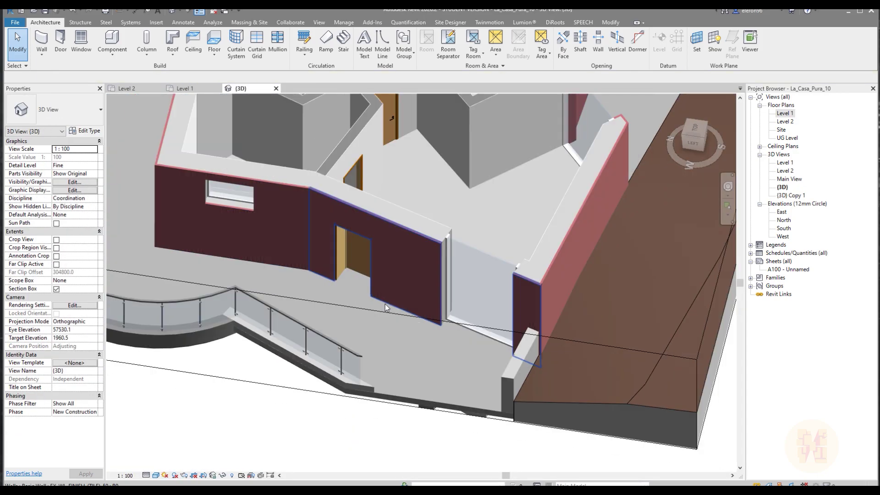
{"action": "scroll", "coordinate": [350, 304], "scroll_direction": "up", "scroll_amount": 2}
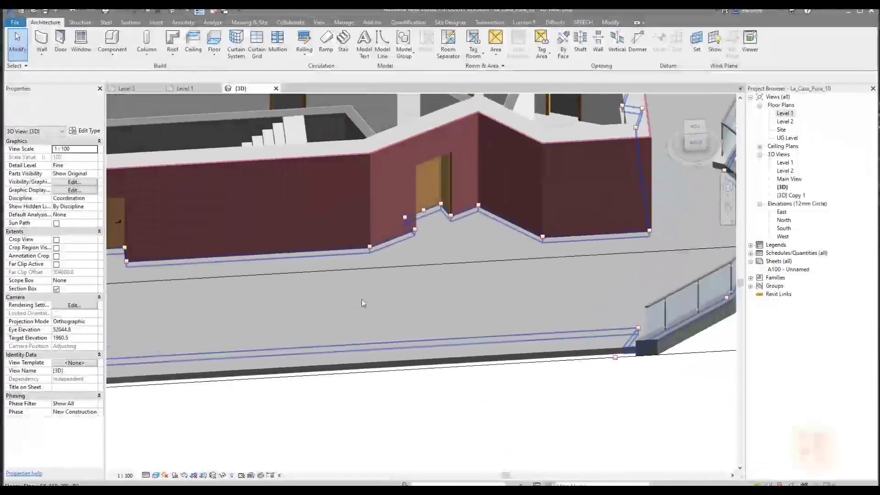